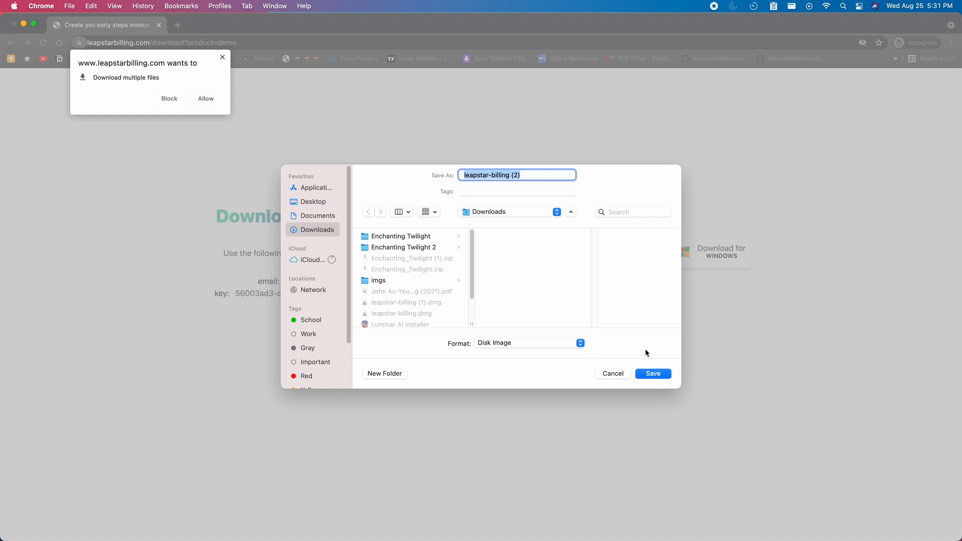
# - Save the leapstar-billing (2) disk image to Downloads and install Leapstar Billing into the Applications folder
pyautogui.click(654, 375)
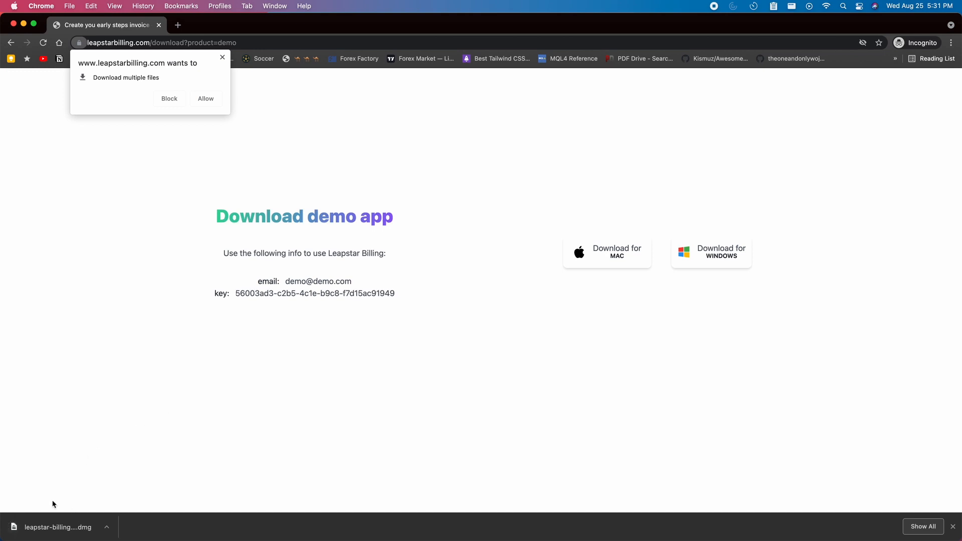
pyautogui.click(67, 528)
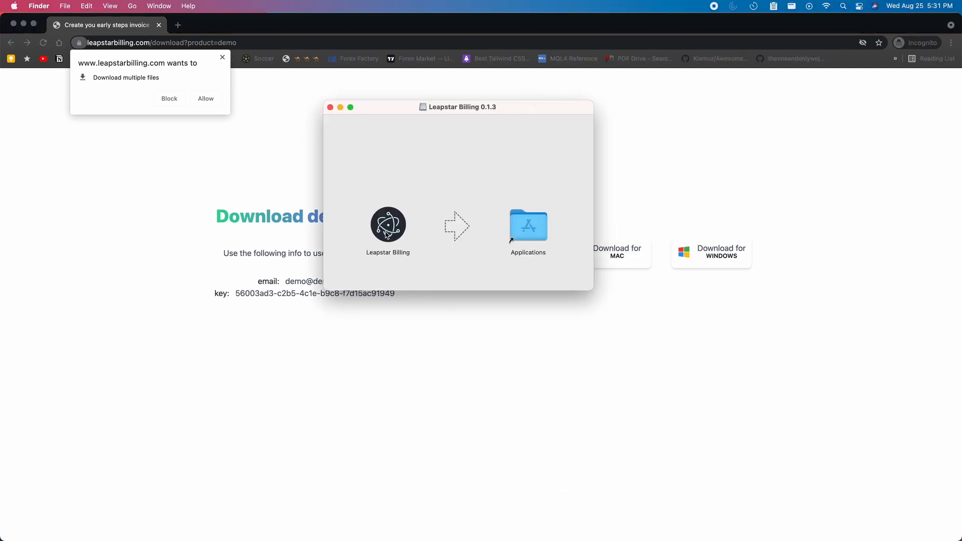
pyautogui.moveTo(389, 228); pyautogui.dragTo(530, 234)
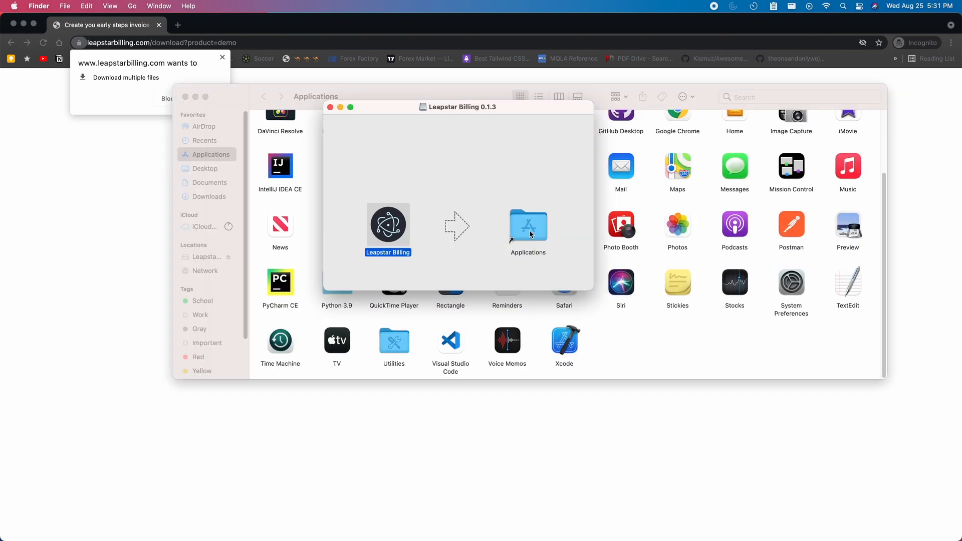
pyautogui.click(331, 107)
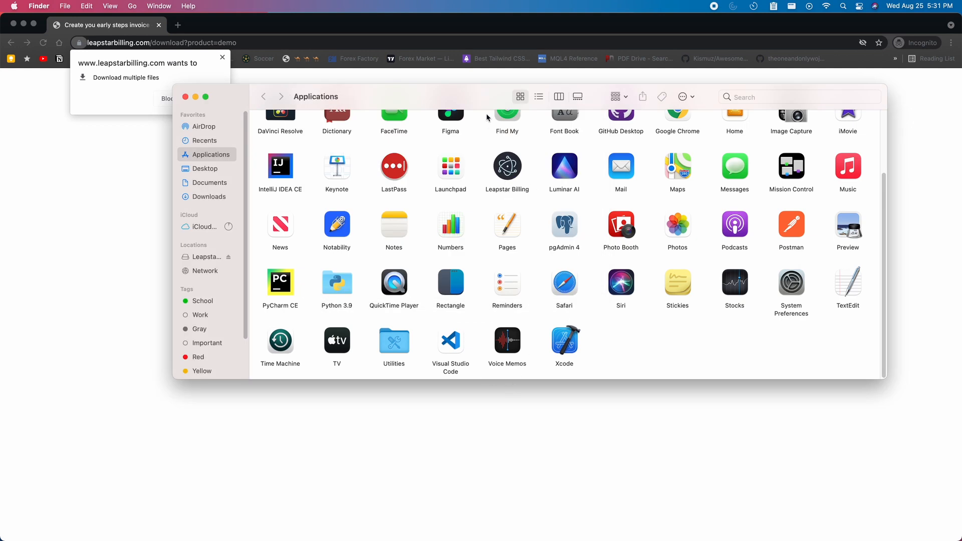
# - Launch Leapstar Billing from the Applications folder and allow the downloaded app to open
pyautogui.click(507, 169)
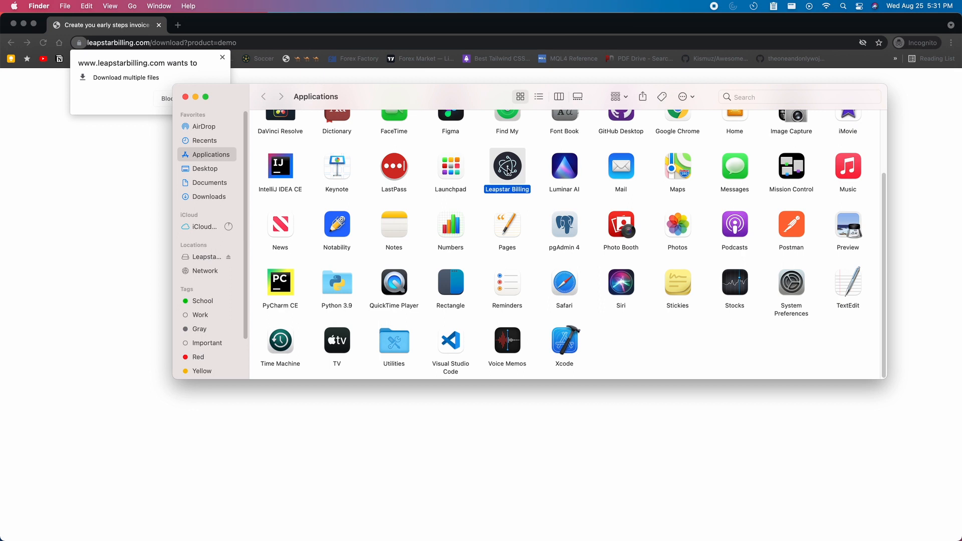
pyautogui.doubleClick(508, 169)
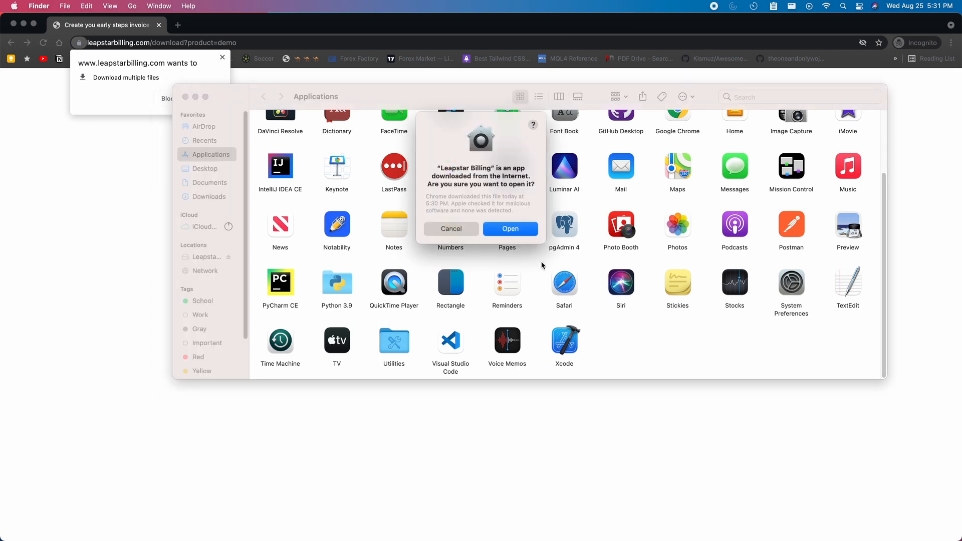
pyautogui.click(521, 229)
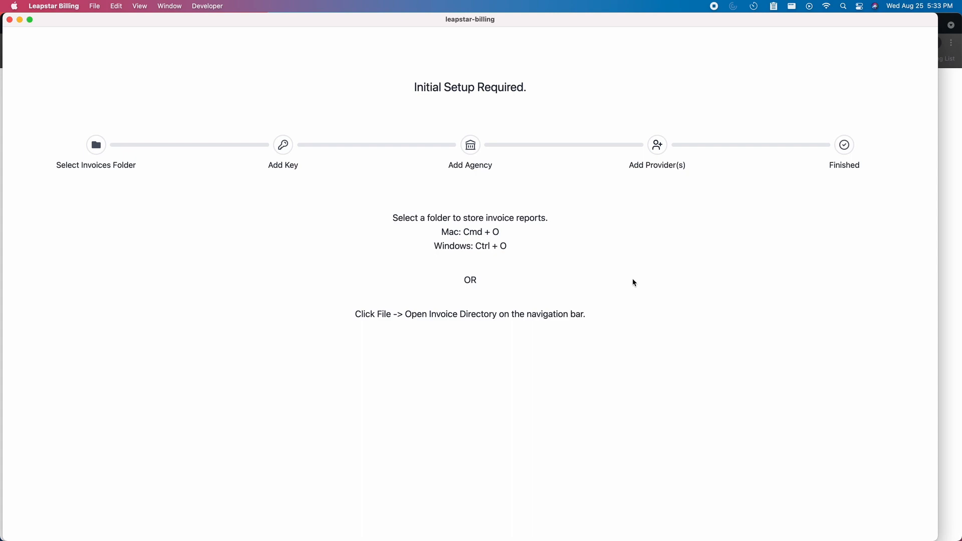
# - Create a new folder named reports on the Desktop in Finder
pyautogui.press('super+o')
pyautogui.rightClick(331, 169)
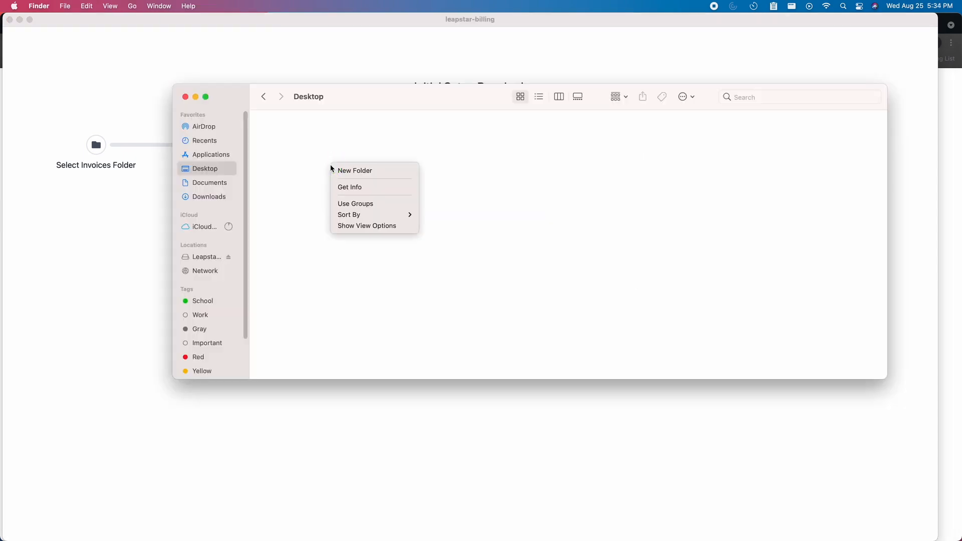
pyautogui.click(358, 171)
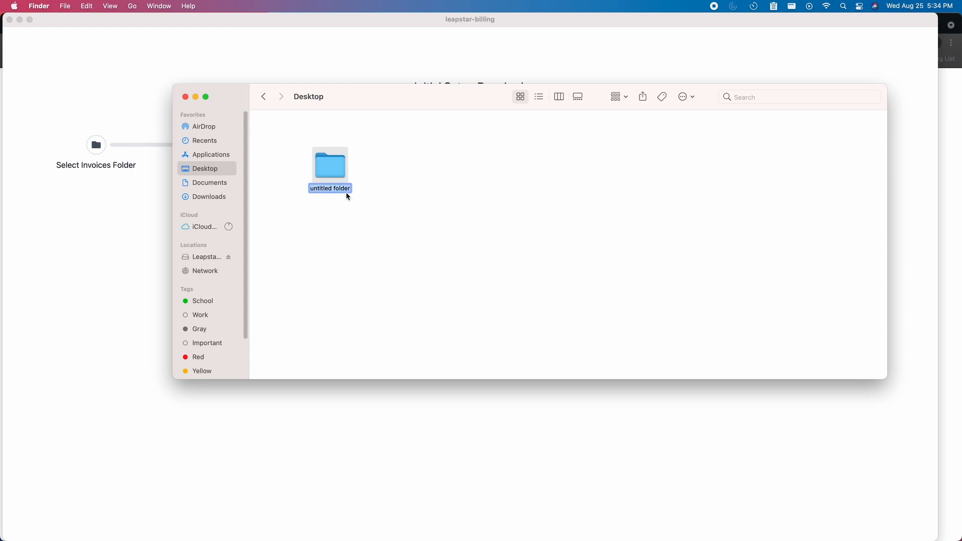
pyautogui.write('reportx')
pyautogui.press('BackSpace')
pyautogui.write('s')
pyautogui.press('Return')
# - Return to Leapstar Billing and choose the Desktop folder reports as the invoices folder
pyautogui.press('super+Tab')
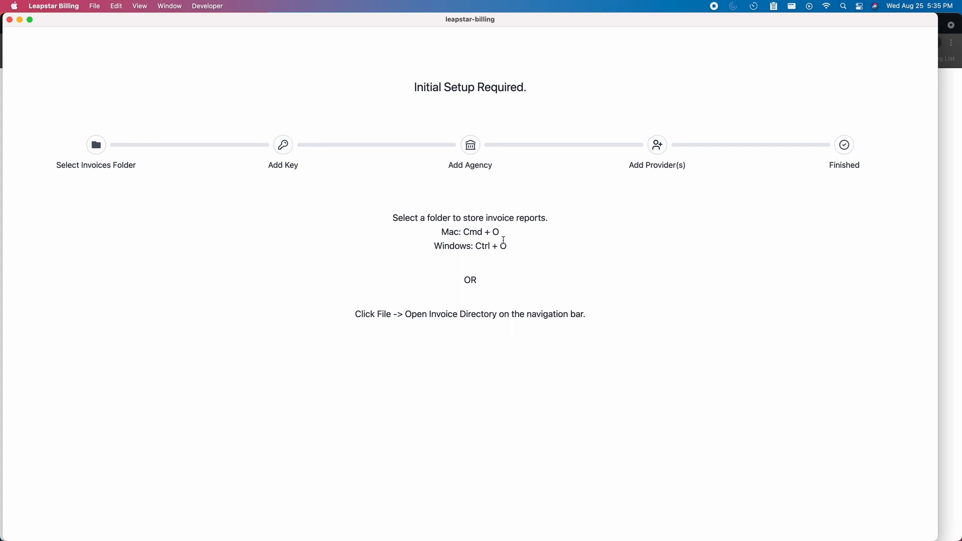
pyautogui.press('super+o')
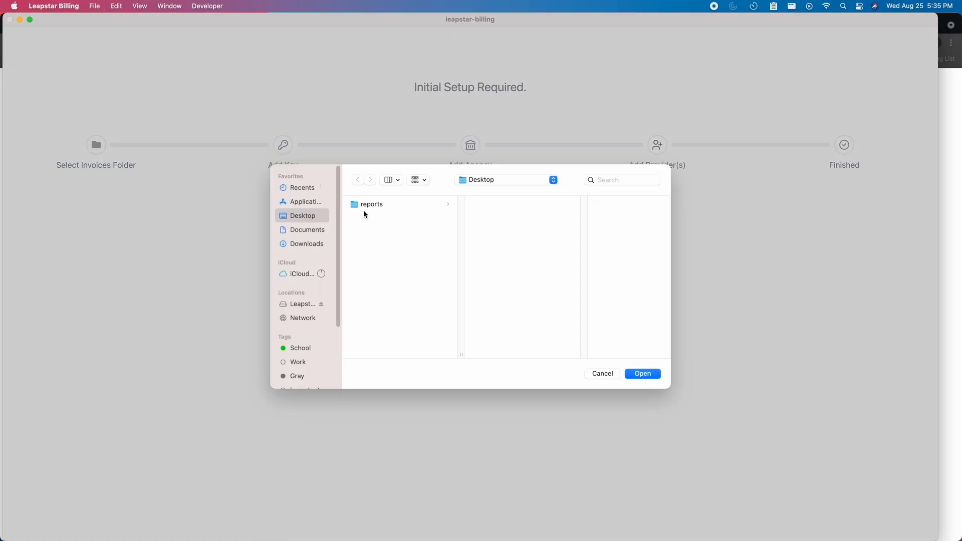
pyautogui.click(389, 205)
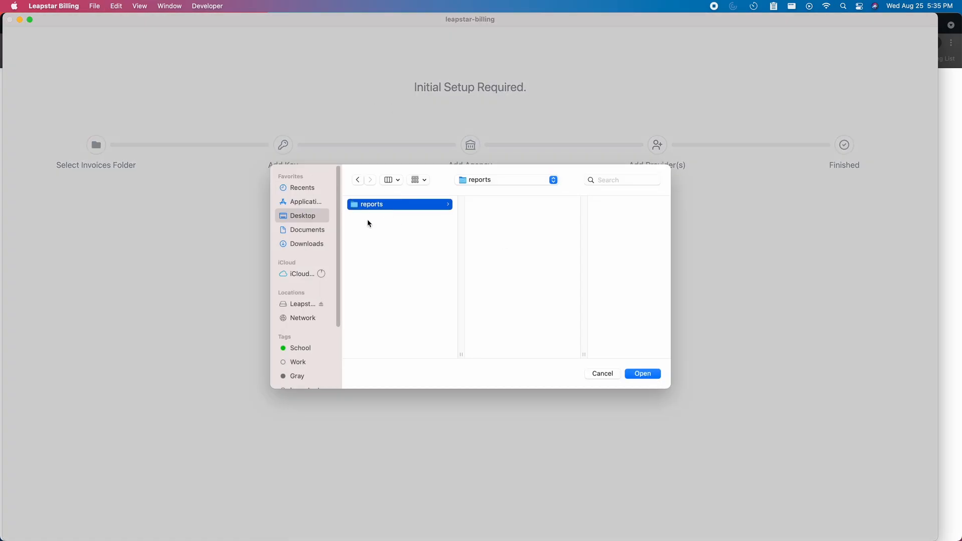
pyautogui.click(632, 373)
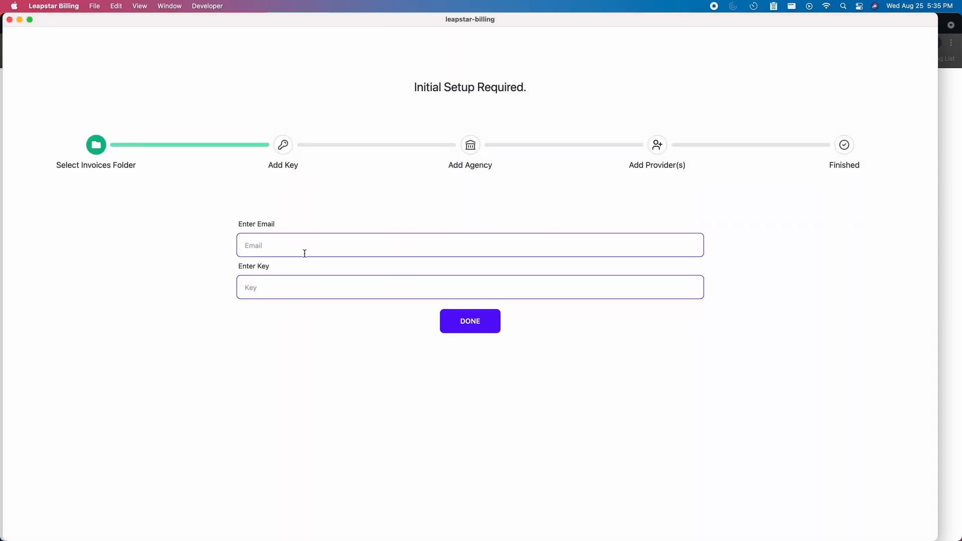
# - Copy the demo email from the download page in Chrome into the Leapstar Billing setup's email field
pyautogui.click(291, 241)
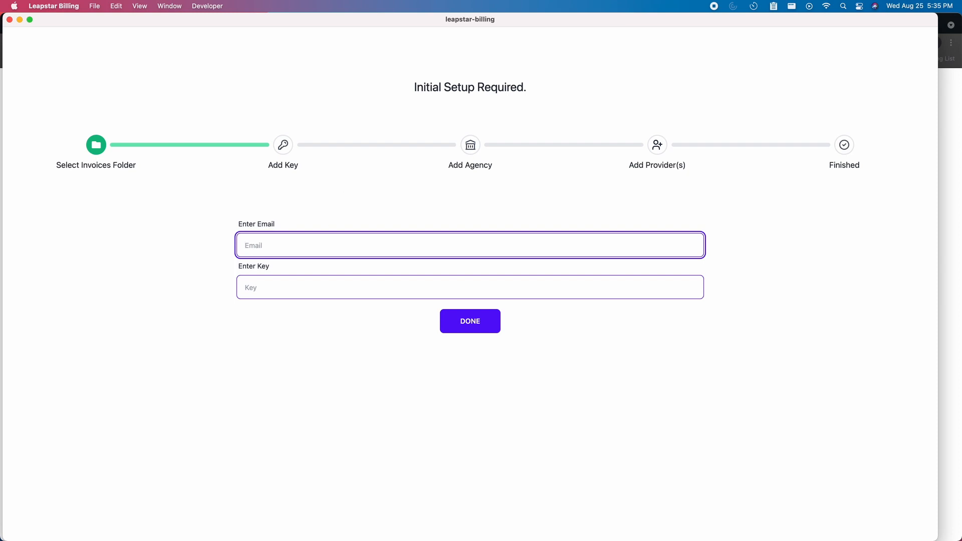
pyautogui.press('super+Tab')
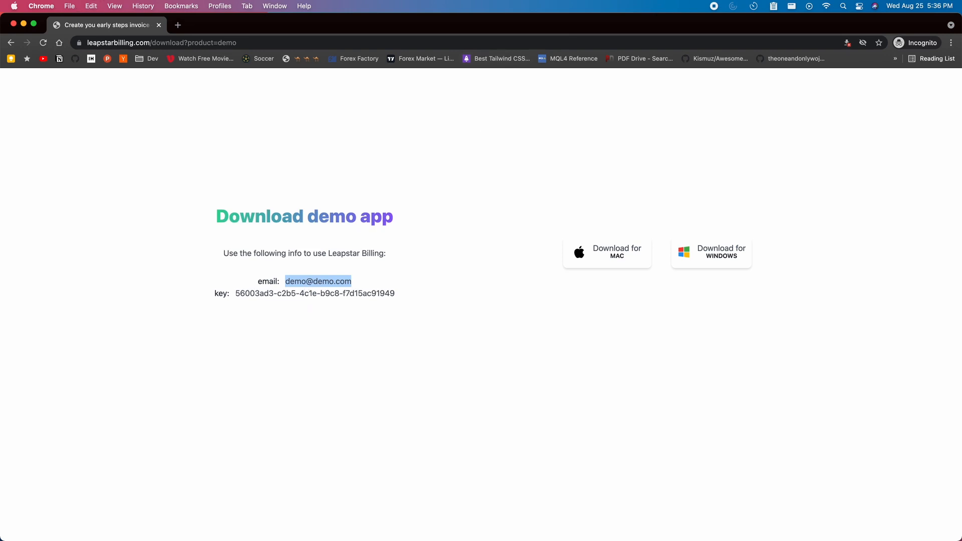
pyautogui.press('super+Tab')
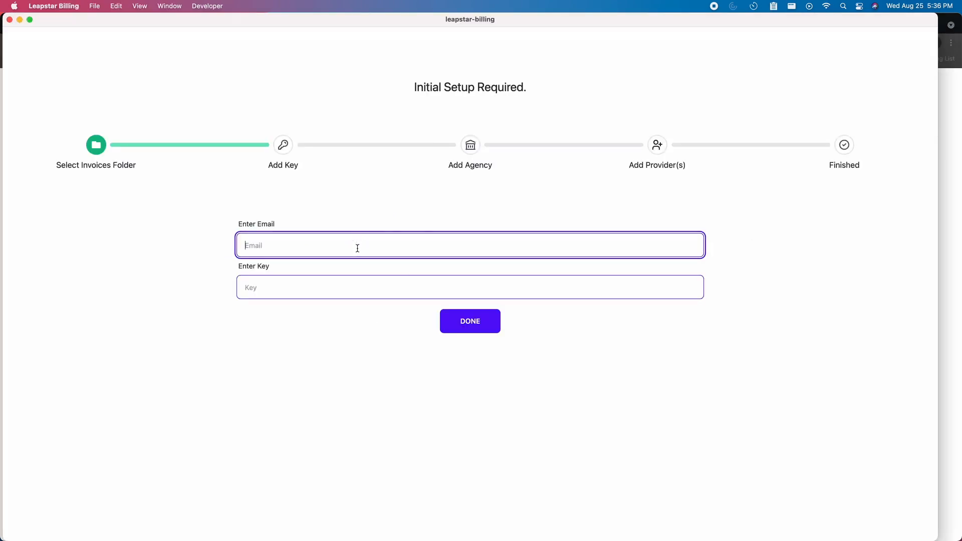
pyautogui.press('super+v')
# - Copy the demo licence key from the Chrome download page into the setup's key field and submit the credentials
pyautogui.press('super+Tab')
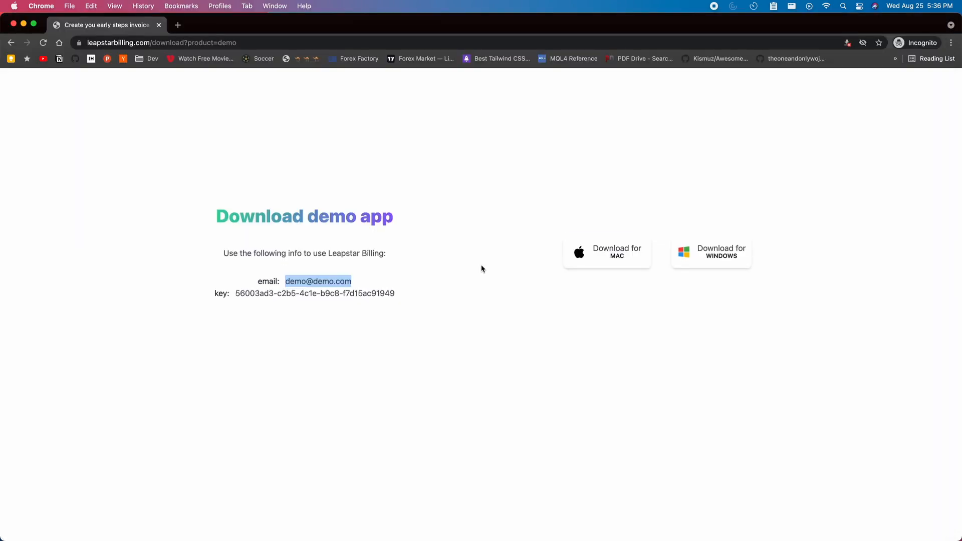
pyautogui.moveTo(236, 294); pyautogui.dragTo(481, 300)
pyautogui.tripleClick(394, 293)
pyautogui.press('super+c')
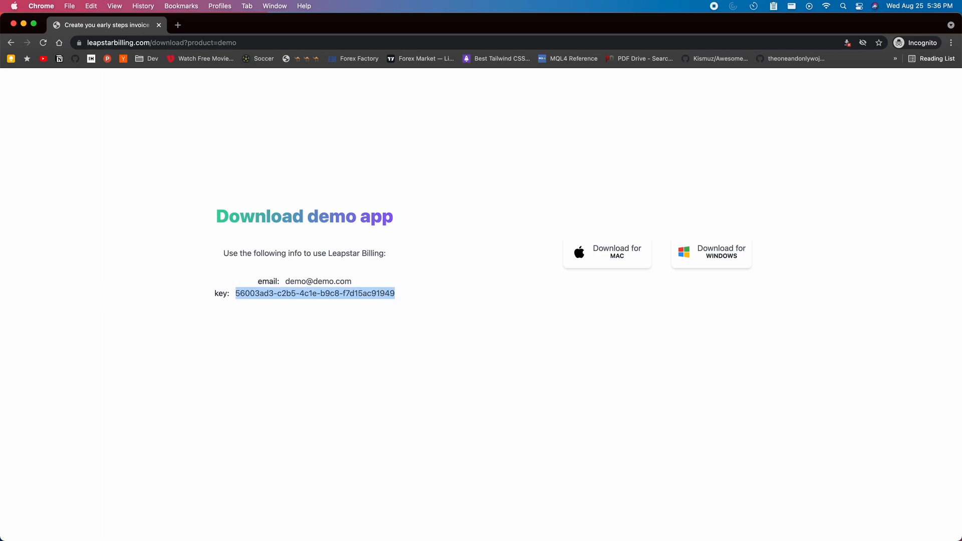
pyautogui.press('super+Tab')
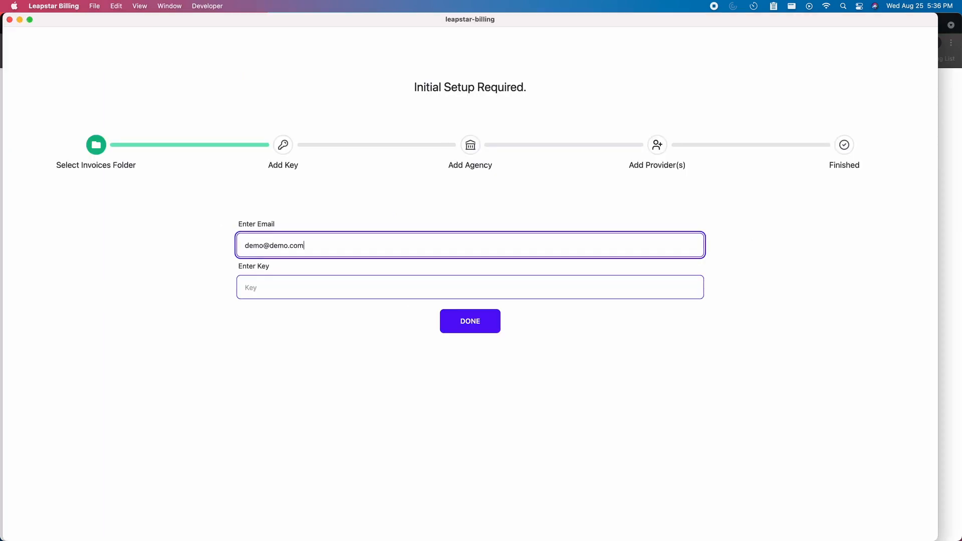
pyautogui.click(587, 282)
pyautogui.press('super+v')
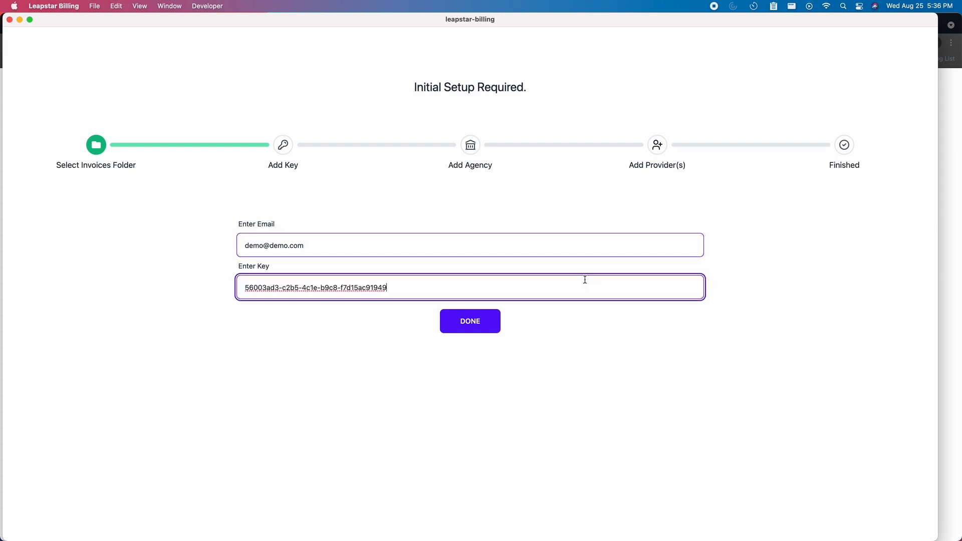
pyautogui.click(454, 322)
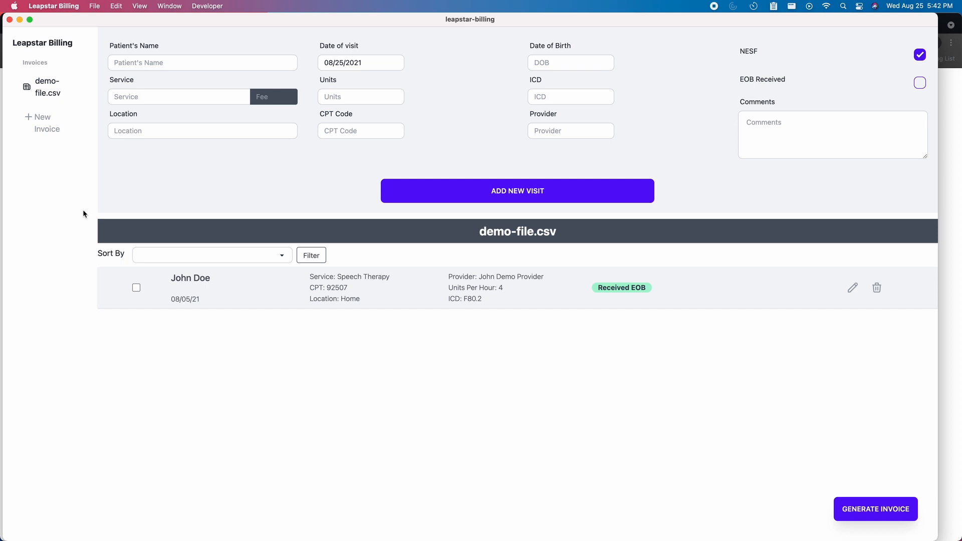
# - Add a visit to demo-file.csv for the second saved patient, using the autofilled Speech Therapy and Daycare details
pyautogui.click(209, 56)
pyautogui.click(203, 104)
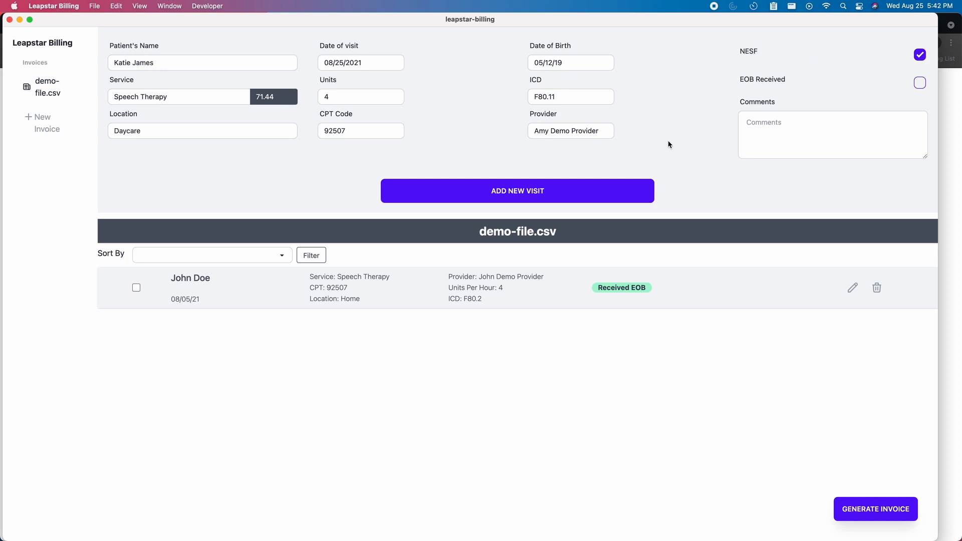
pyautogui.click(601, 192)
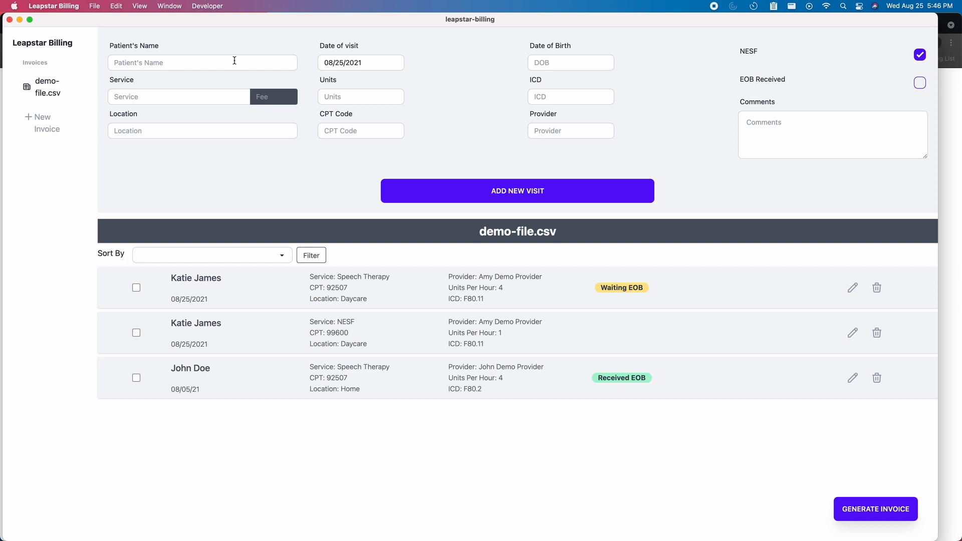
# - Start a visit for the fourth saved patient and change the service to Speech Therapy
pyautogui.click(235, 60)
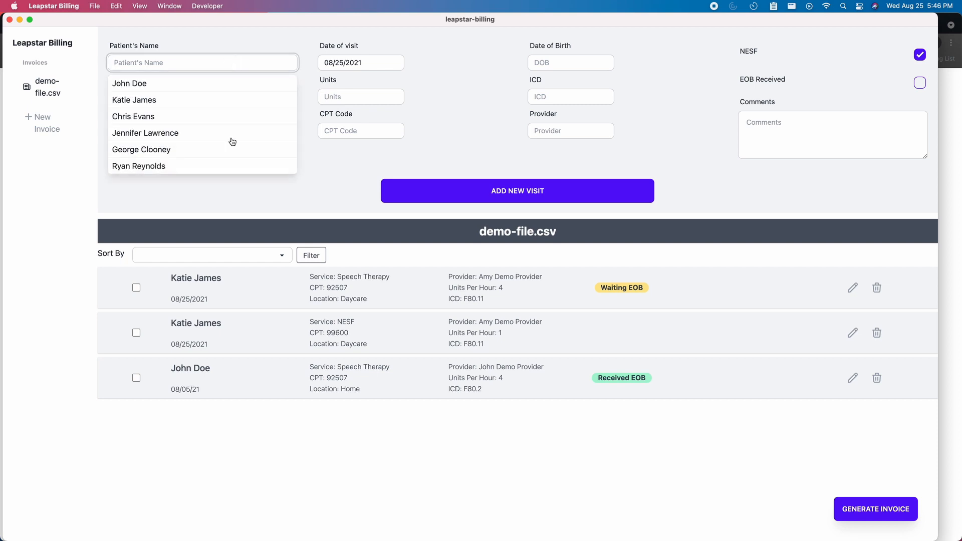
pyautogui.click(229, 135)
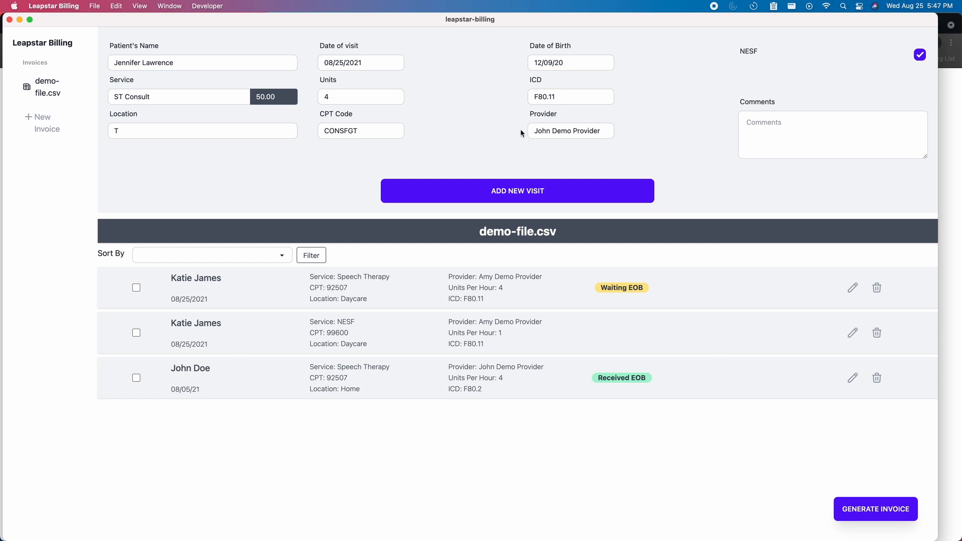
pyautogui.doubleClick(159, 97)
pyautogui.tripleClick(160, 97)
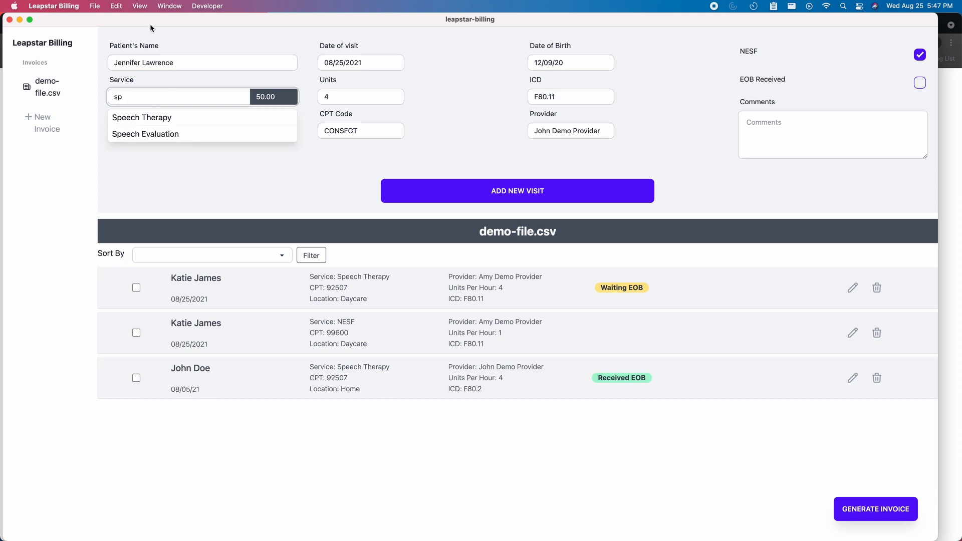
pyautogui.click(187, 119)
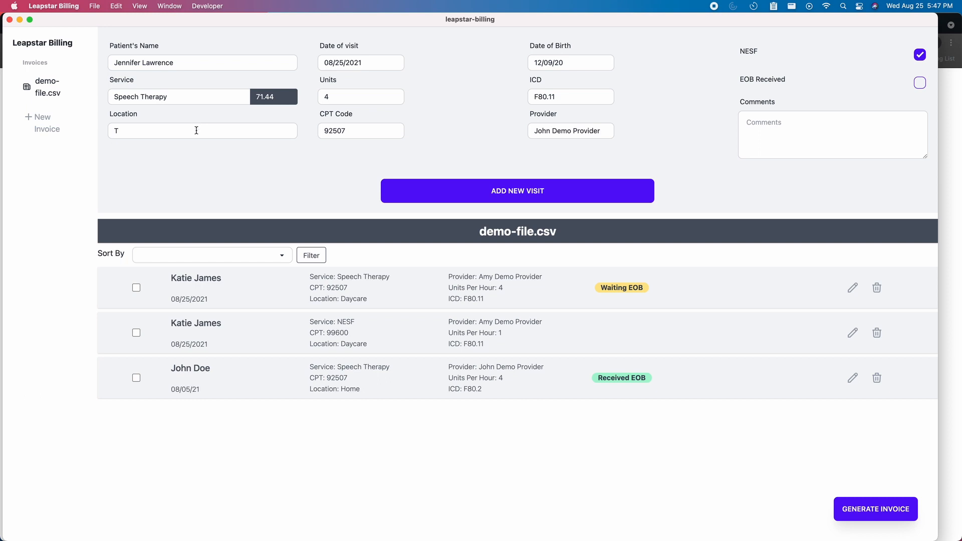
# - Set the visit's location to 1, mark the EOB as received, and add the visit
pyautogui.click(196, 128)
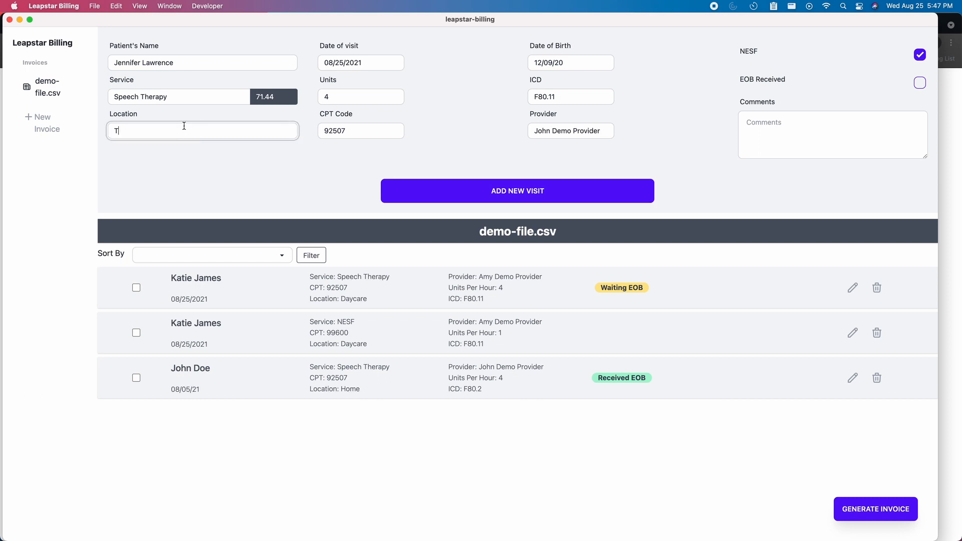
pyautogui.press('BackSpace')
pyautogui.write('1')
pyautogui.click(920, 83)
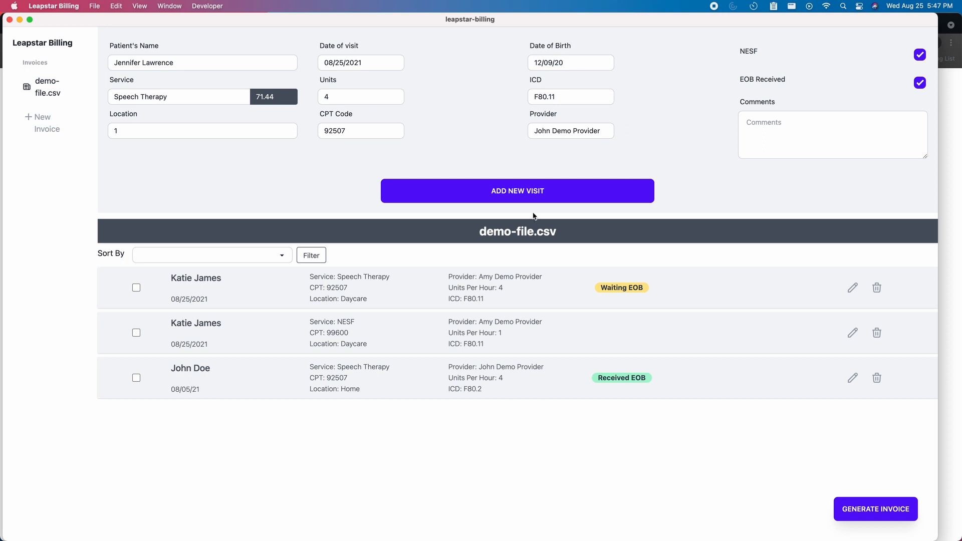
pyautogui.click(539, 188)
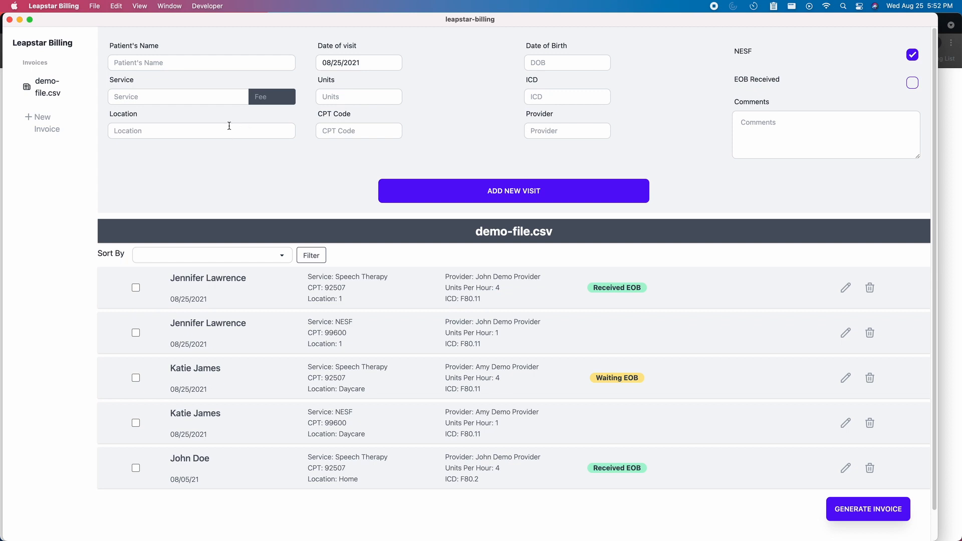
# - Enter the full name of a patient who is not in the saved list for another visit
pyautogui.click(222, 60)
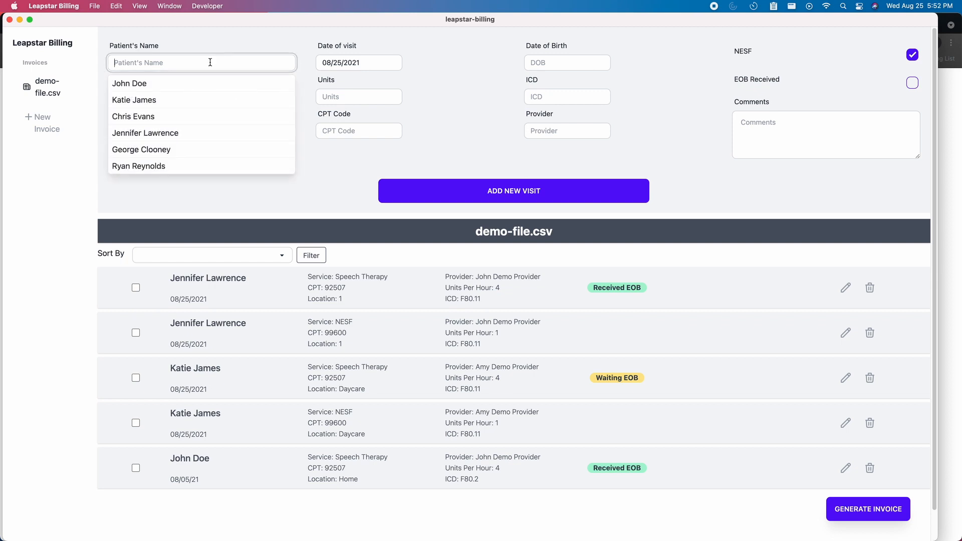
pyautogui.write('Maryu')
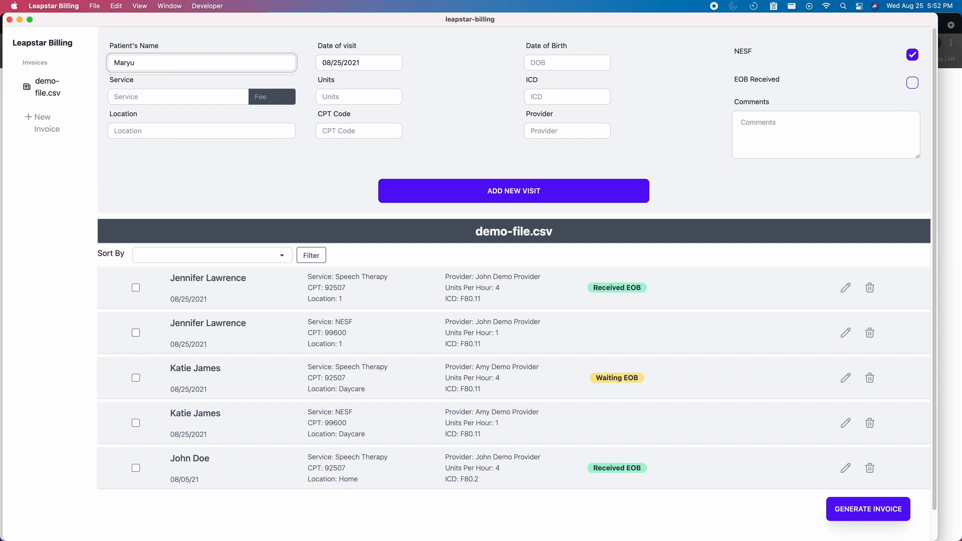
pyautogui.press('BackSpace')
pyautogui.write('Jones')
# - Set the unlisted patient's service to Speech Therapy and the location to 1
pyautogui.click(193, 100)
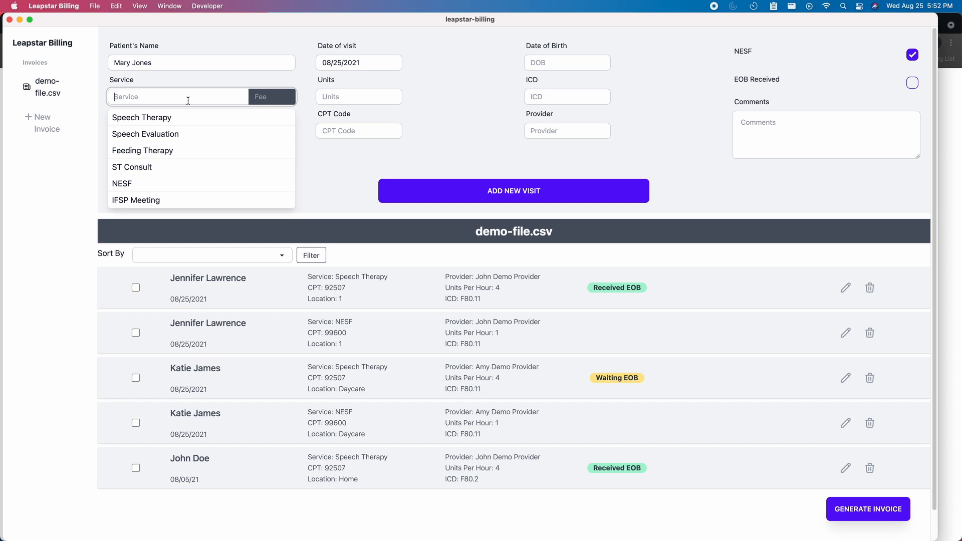
pyautogui.click(183, 118)
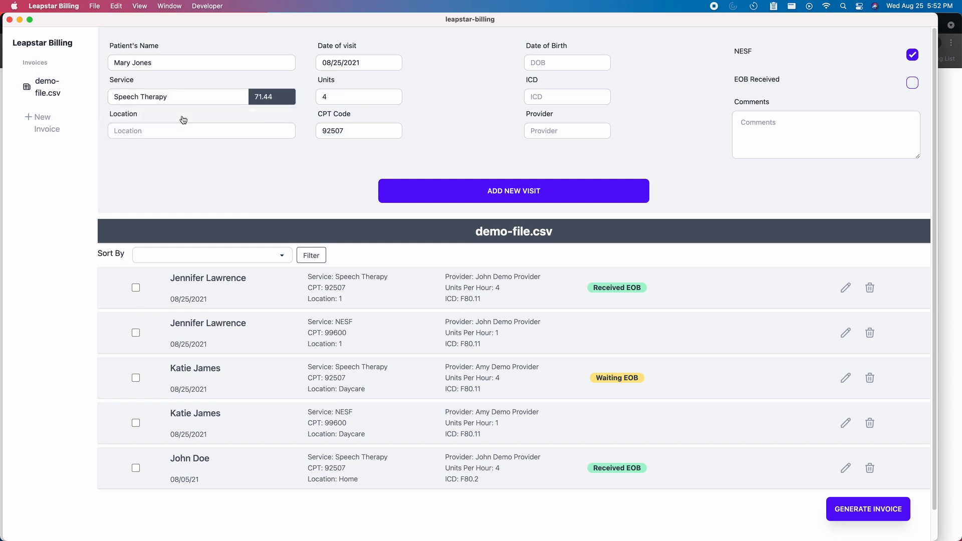
pyautogui.click(180, 132)
pyautogui.write('1')
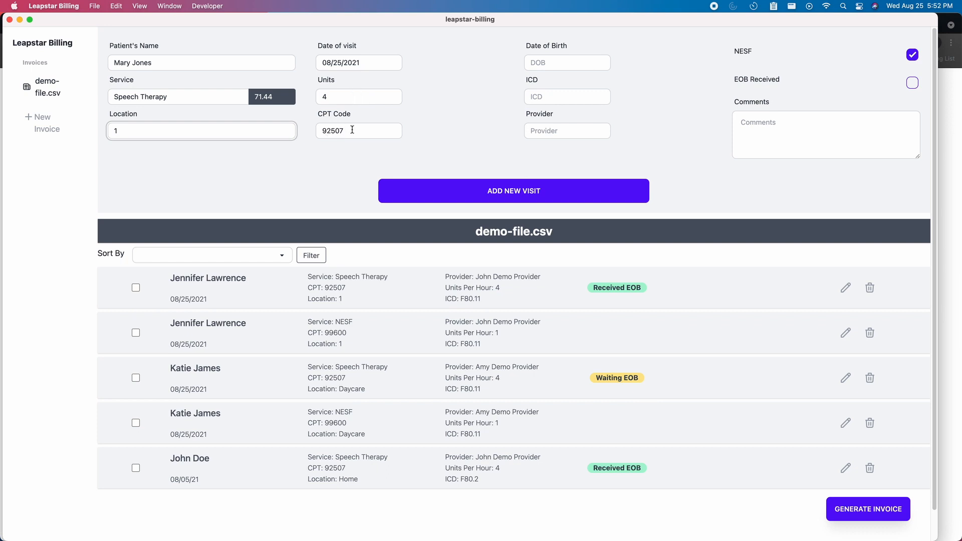
# - Enter the unlisted patient's date of birth, set the ICD to F80.2 and choose the first listed provider
pyautogui.click(539, 64)
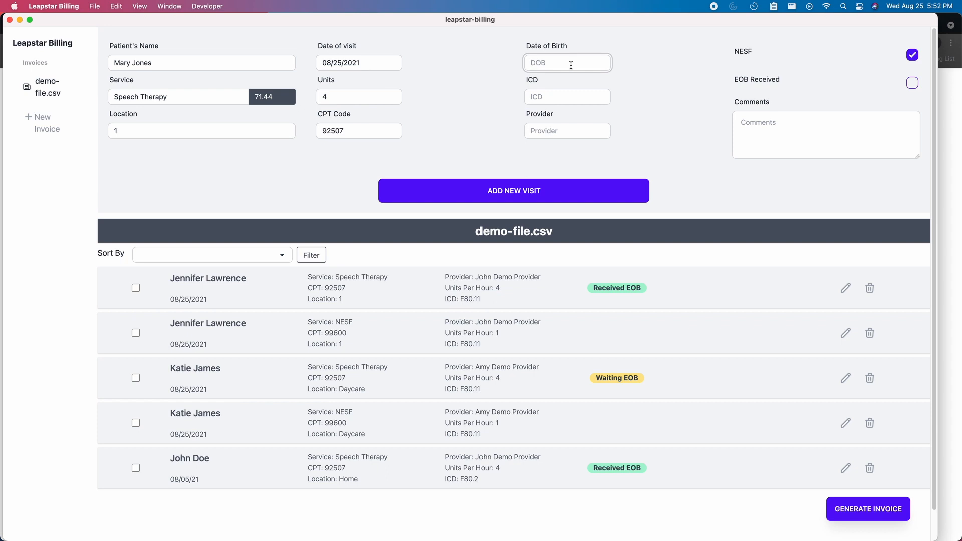
pyautogui.write('04/05/2018')
pyautogui.click(584, 96)
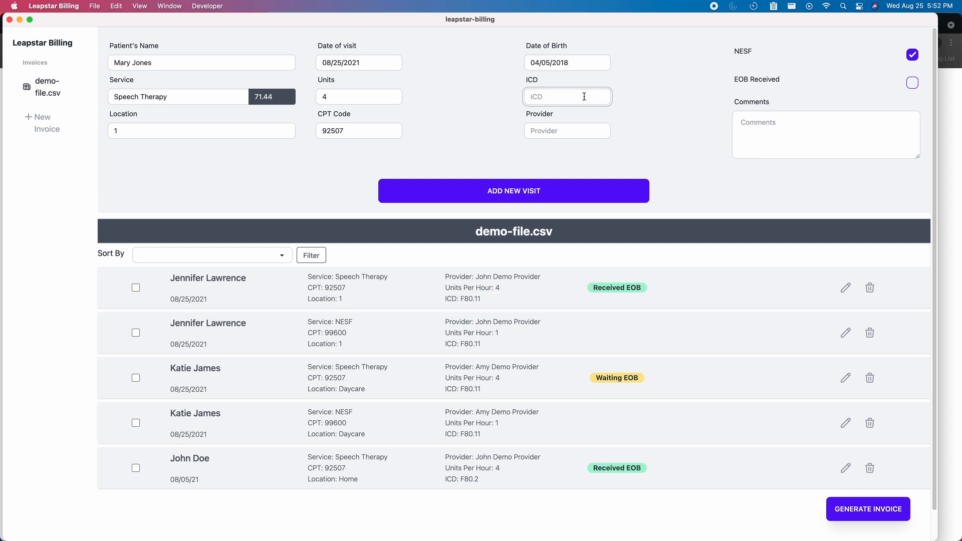
pyautogui.write('F80.2')
pyautogui.click(609, 125)
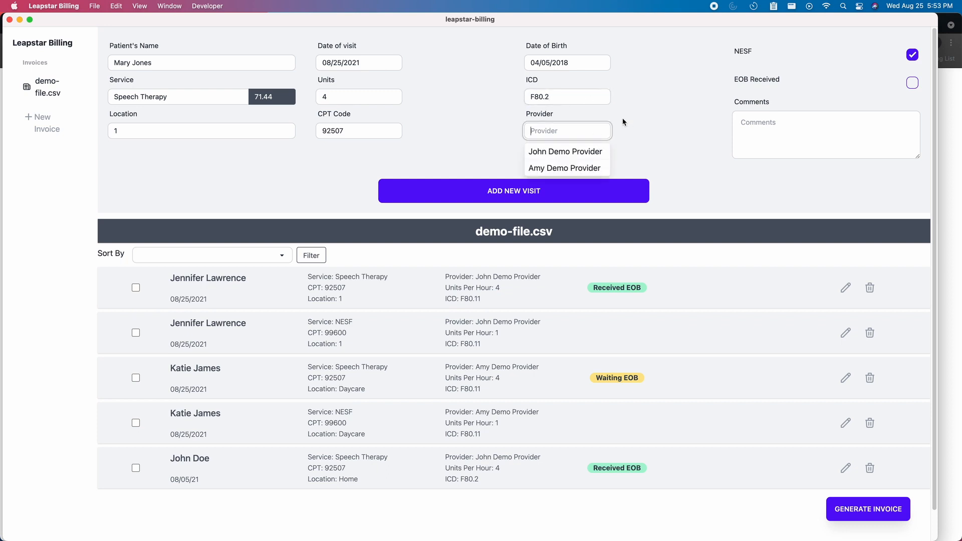
pyautogui.click(570, 153)
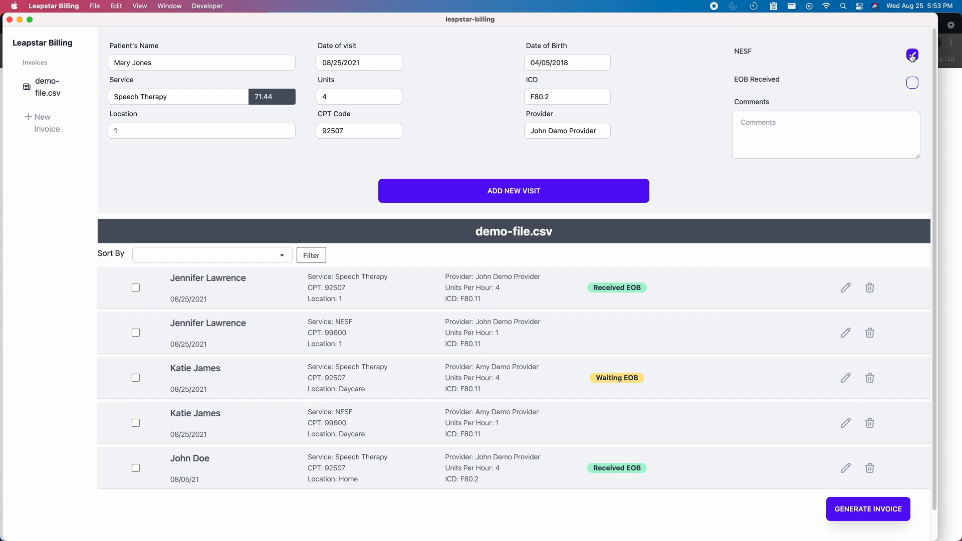
# - Add the comment "follow up with her insurance" and add the visit to demo-file.csv
pyautogui.click(745, 83)
pyautogui.click(729, 106)
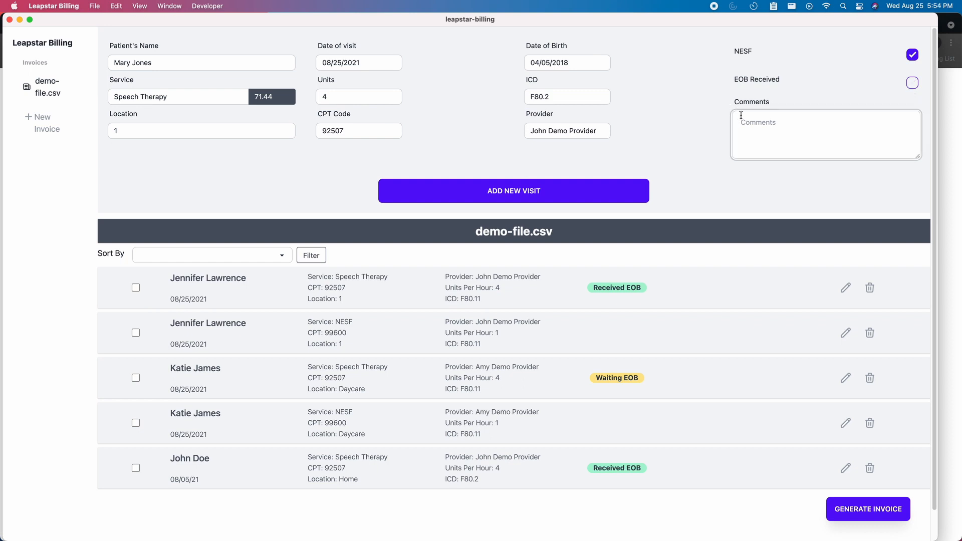
pyautogui.write('follow up with her insurance')
pyautogui.click(566, 190)
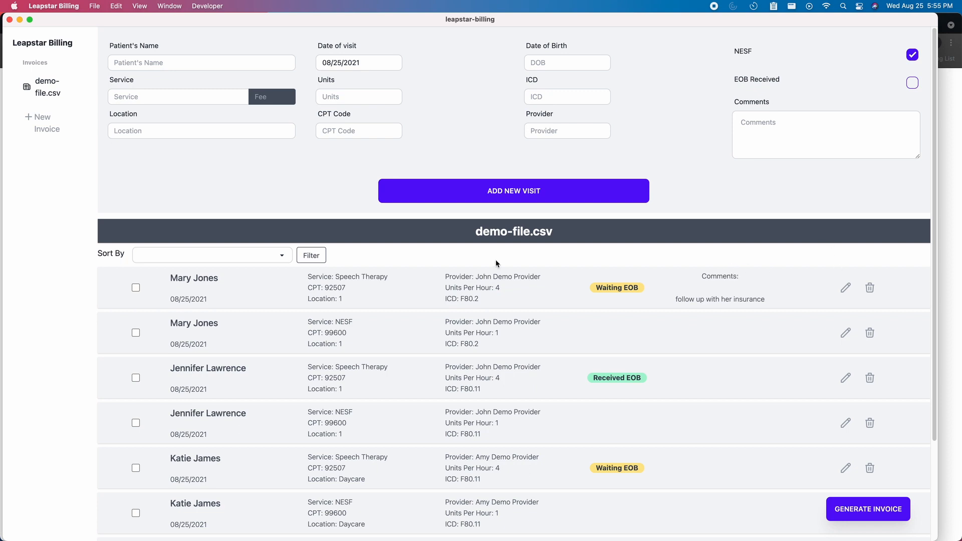
# - Edit the newly added Speech Therapy visit, set its units to 3 and update the visit
pyautogui.click(847, 289)
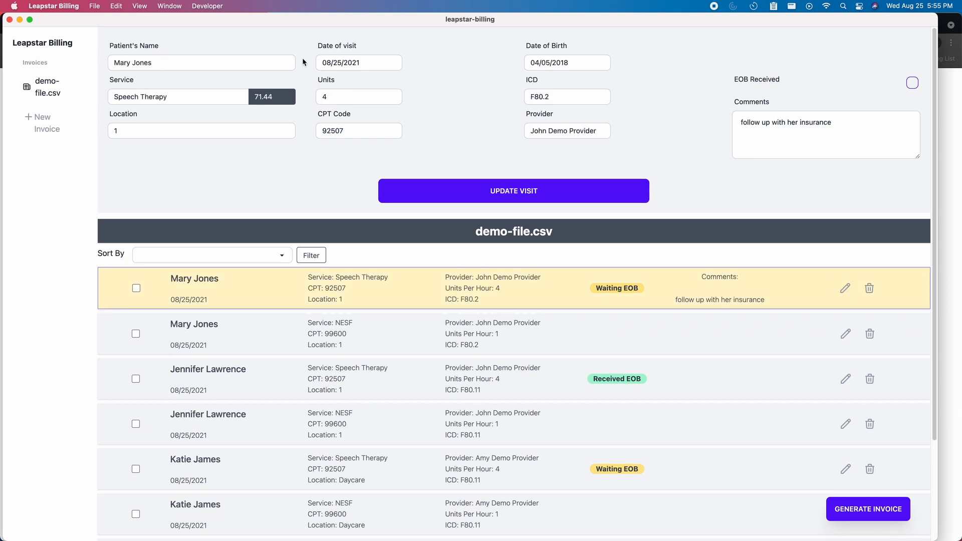
pyautogui.click(340, 97)
pyautogui.doubleClick(350, 94)
pyautogui.write('3')
pyautogui.click(446, 197)
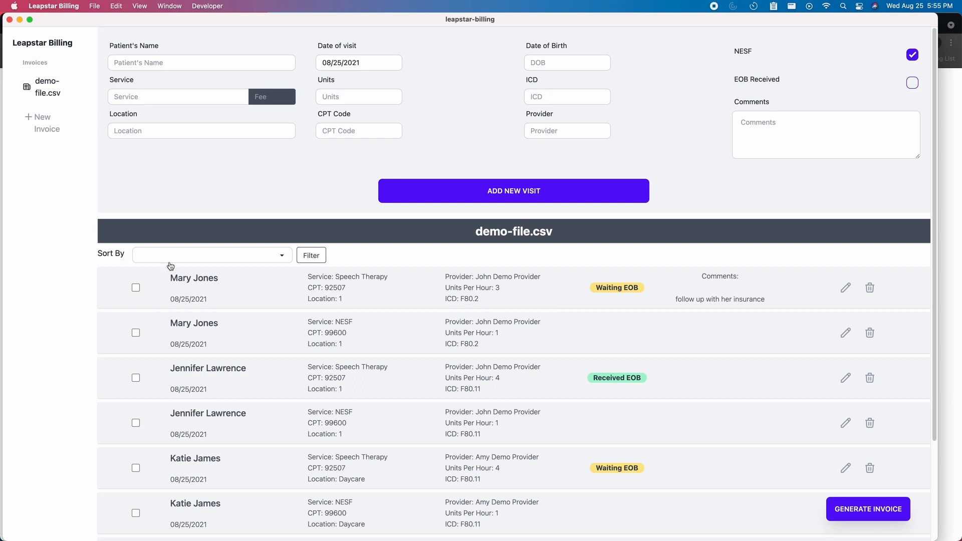
# - Sort the visits in demo-file.csv by name
pyautogui.click(227, 257)
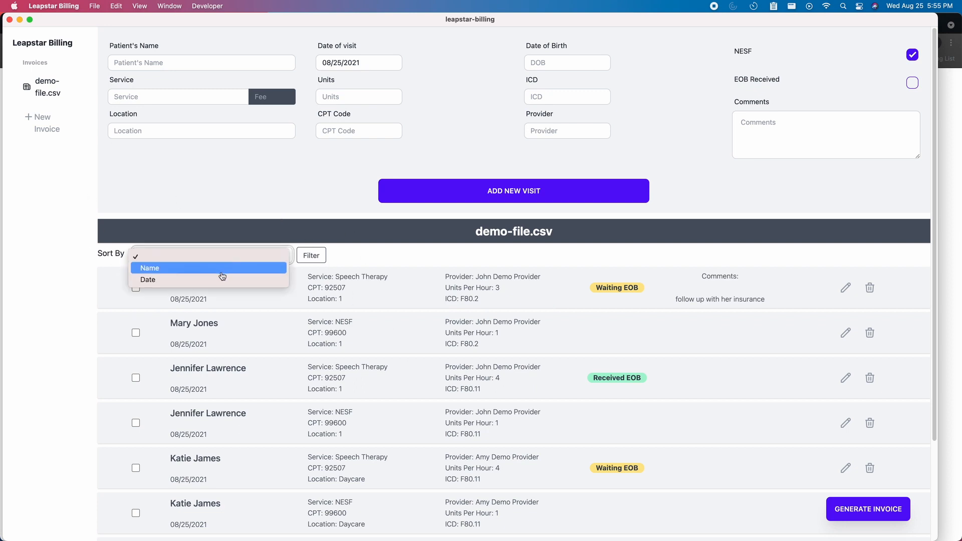
pyautogui.click(215, 268)
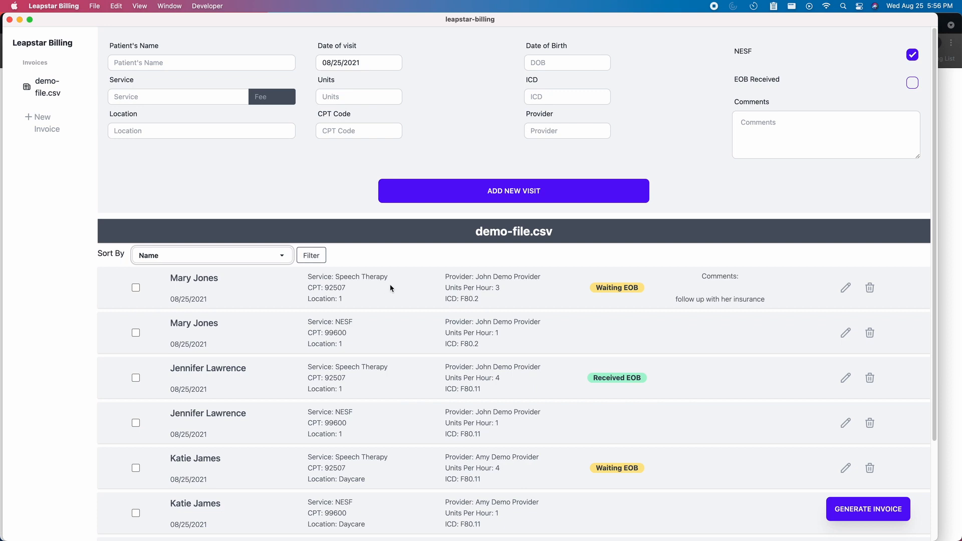
pyautogui.click(311, 257)
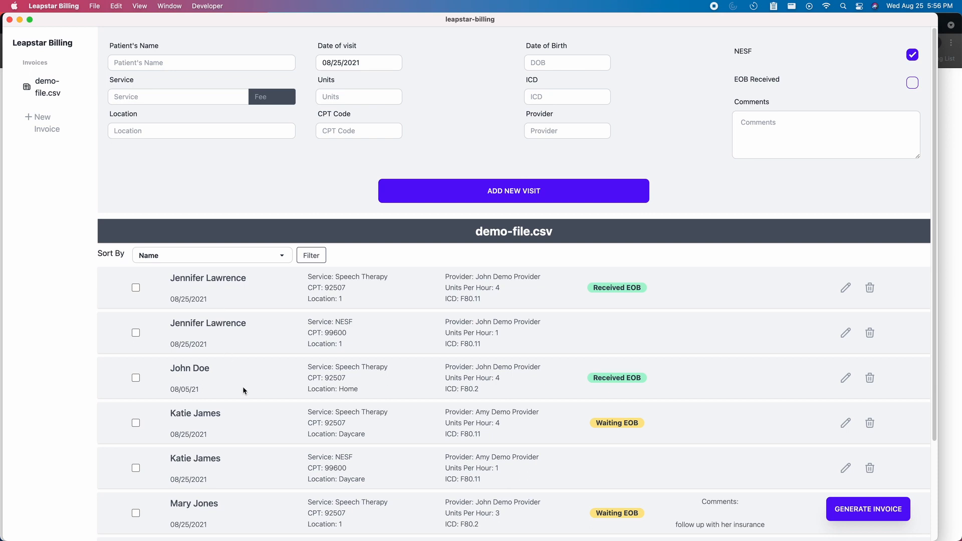
# - Sort the visits in demo-file.csv by date
pyautogui.click(176, 254)
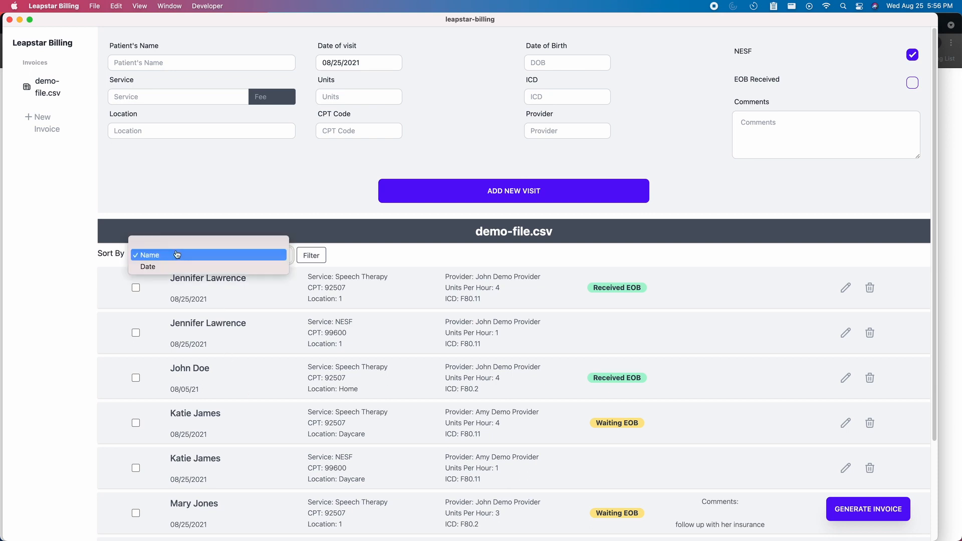
pyautogui.click(177, 266)
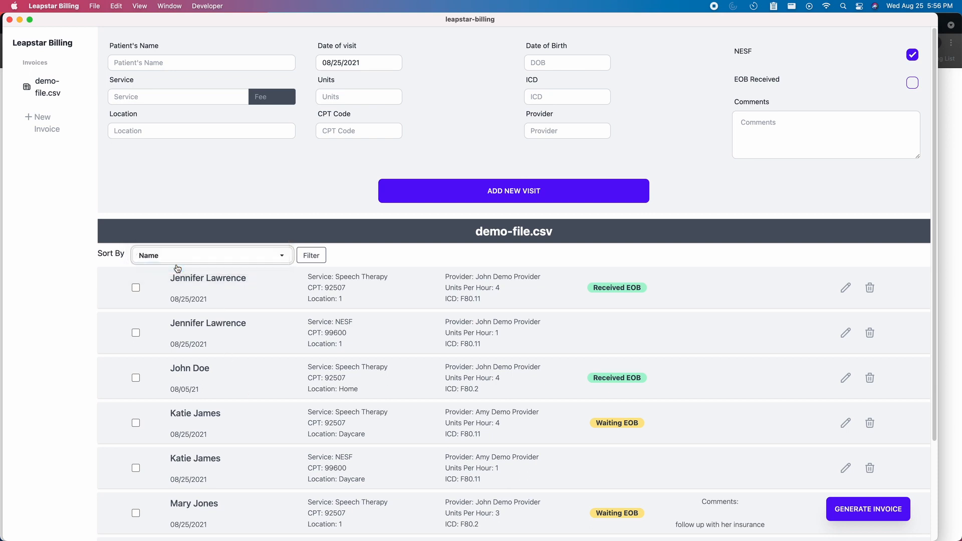
pyautogui.click(312, 256)
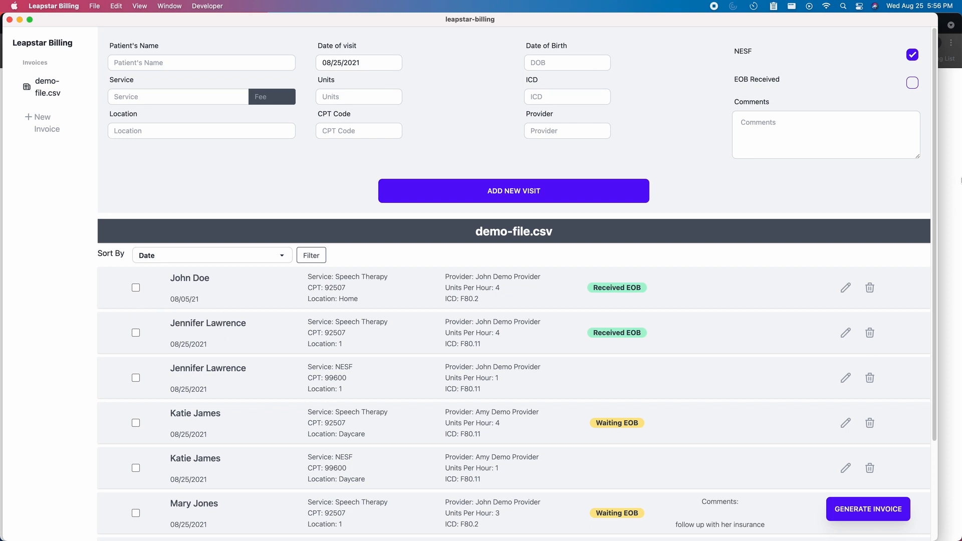
# - Edit the visit with the insurance follow-up comment, mark its EOB as received and update it
pyautogui.moveTo(936, 170); pyautogui.dragTo(946, 295)
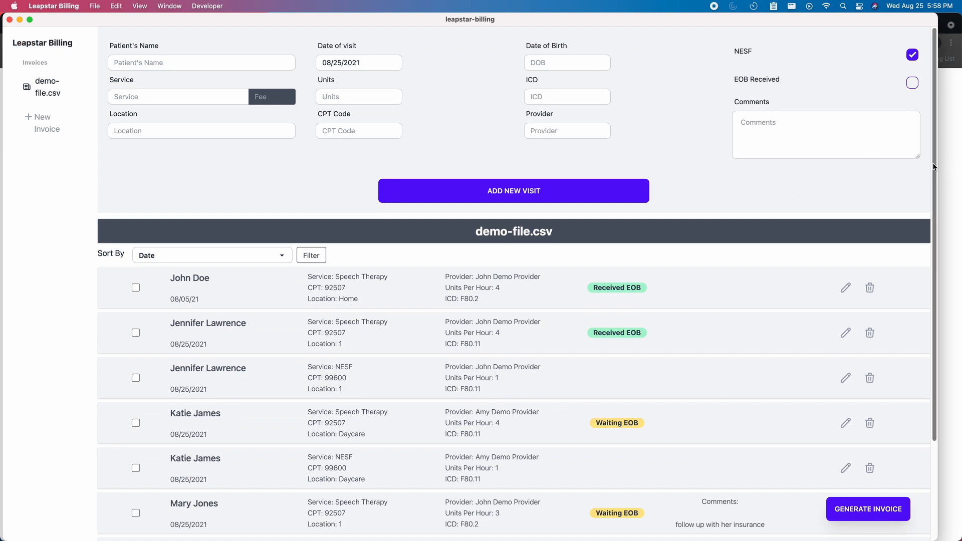
pyautogui.moveTo(935, 165); pyautogui.dragTo(926, 279)
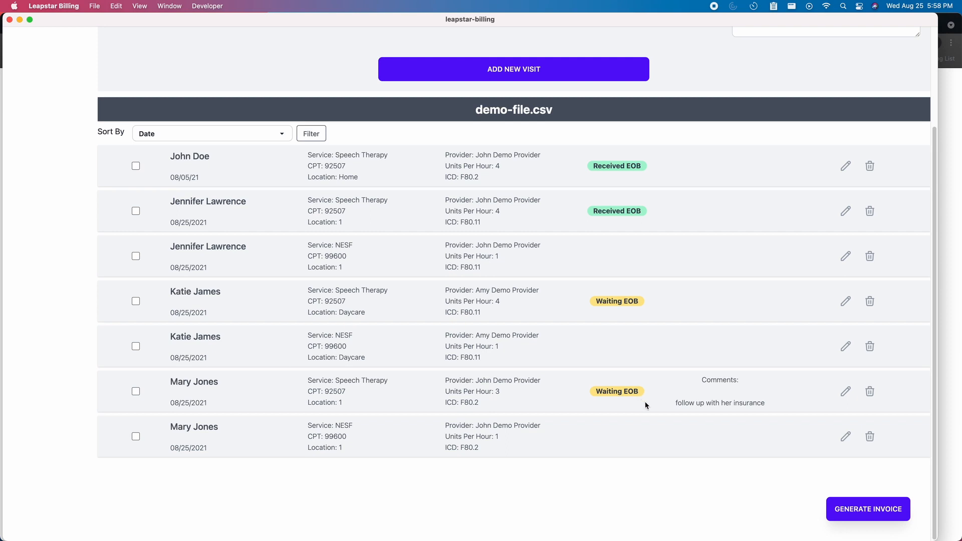
pyautogui.click(846, 392)
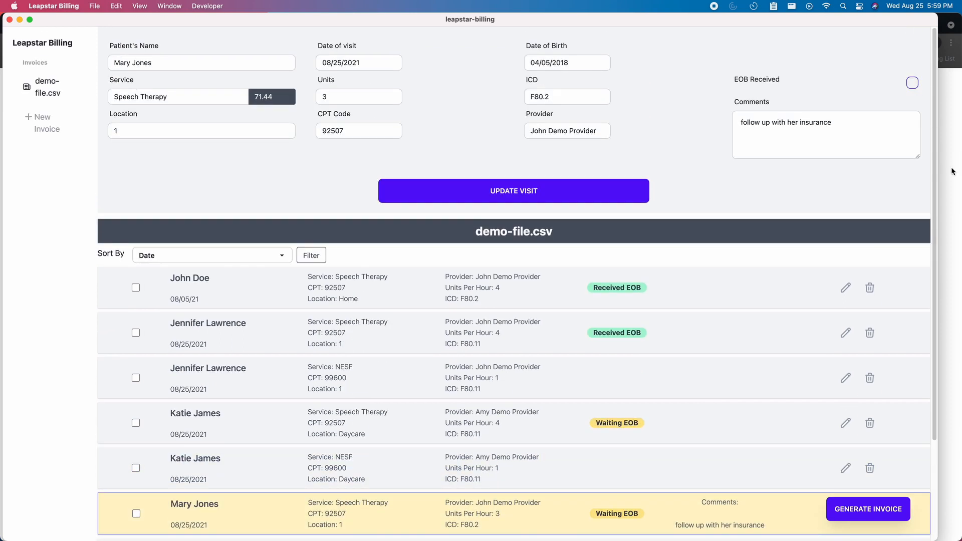
pyautogui.click(913, 84)
pyautogui.click(577, 188)
# - Delete the insurance follow-up comment from the same Speech Therapy visit and update the visit
pyautogui.scroll(-3, 324, 537)
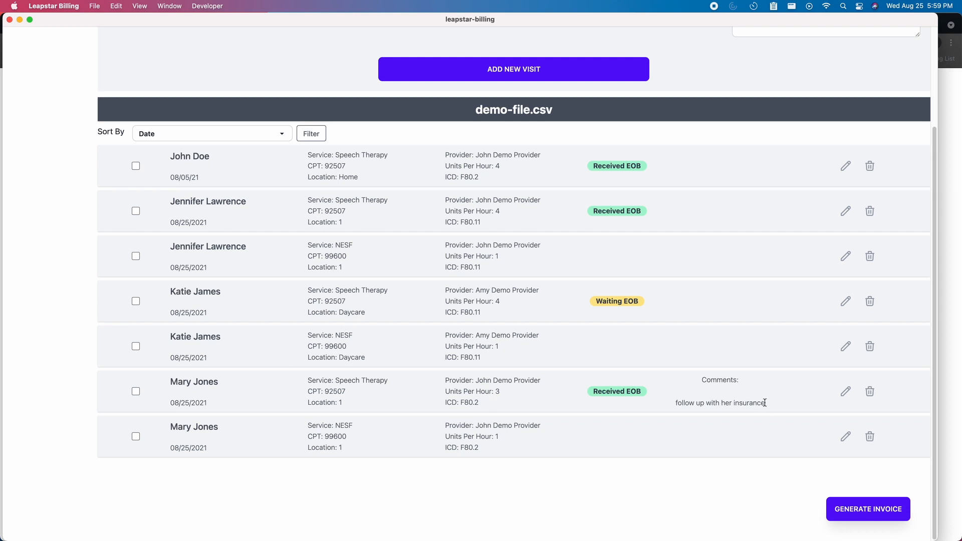
pyautogui.click(846, 391)
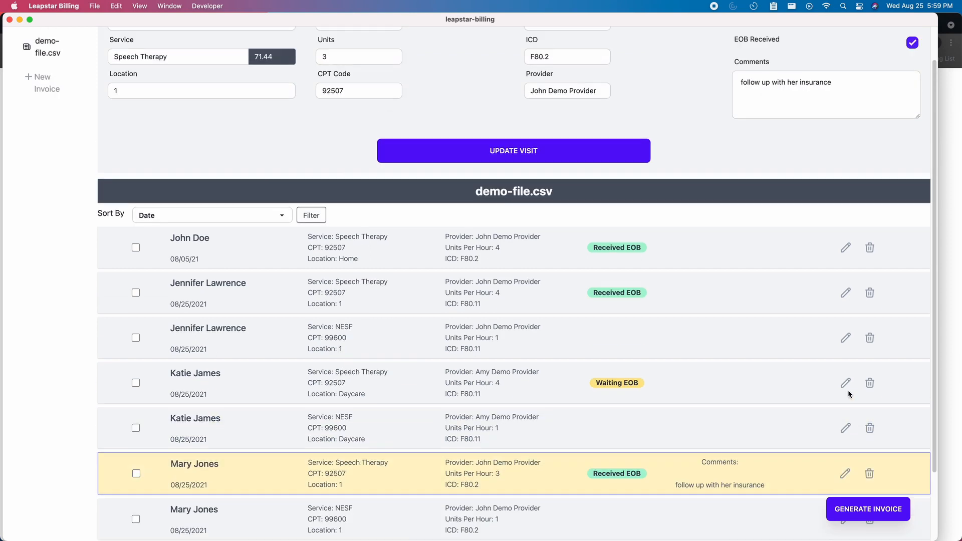
pyautogui.moveTo(844, 124); pyautogui.dragTo(737, 119)
pyautogui.press('BackSpace')
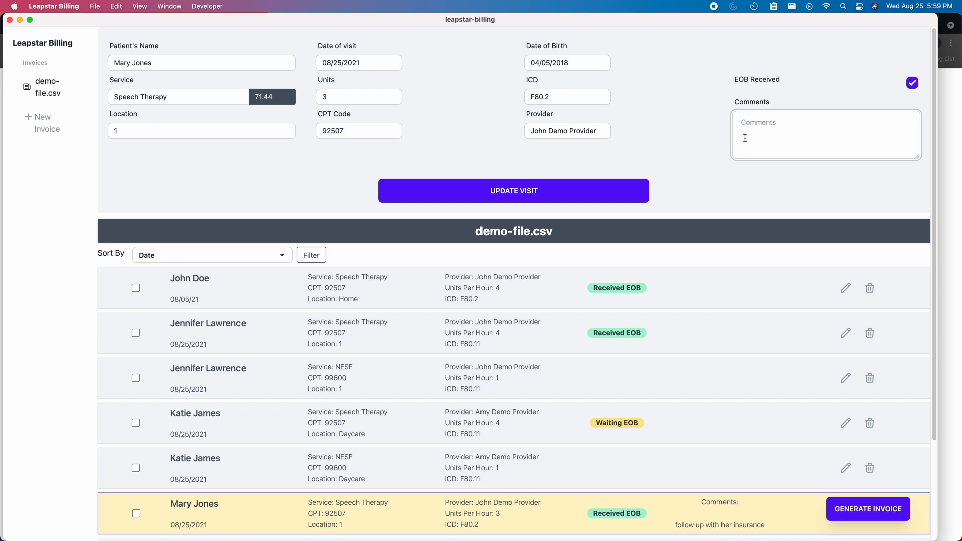
pyautogui.click(623, 189)
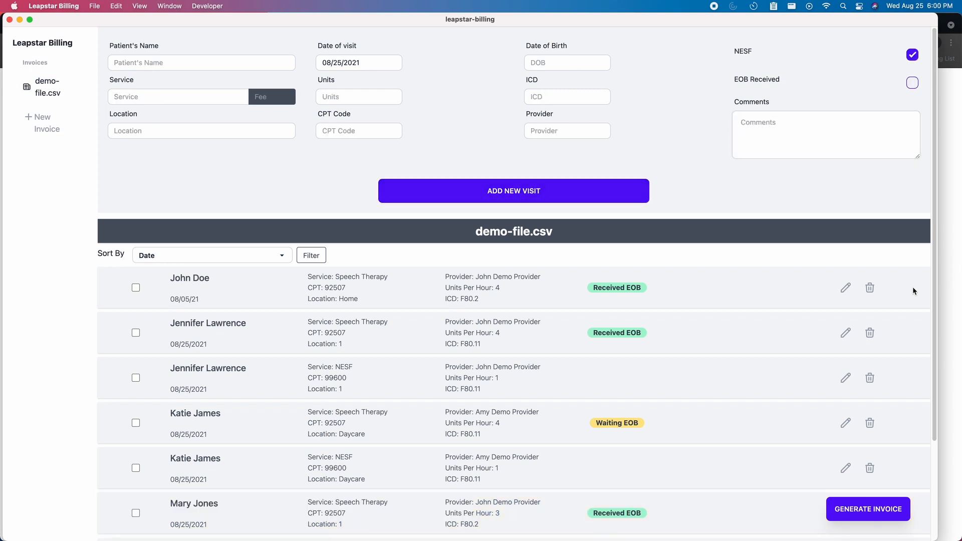
# - Add a visit for the sixth saved patient with the prefilled details, leaving the EOB not received
pyautogui.moveTo(932, 249); pyautogui.dragTo(928, 382)
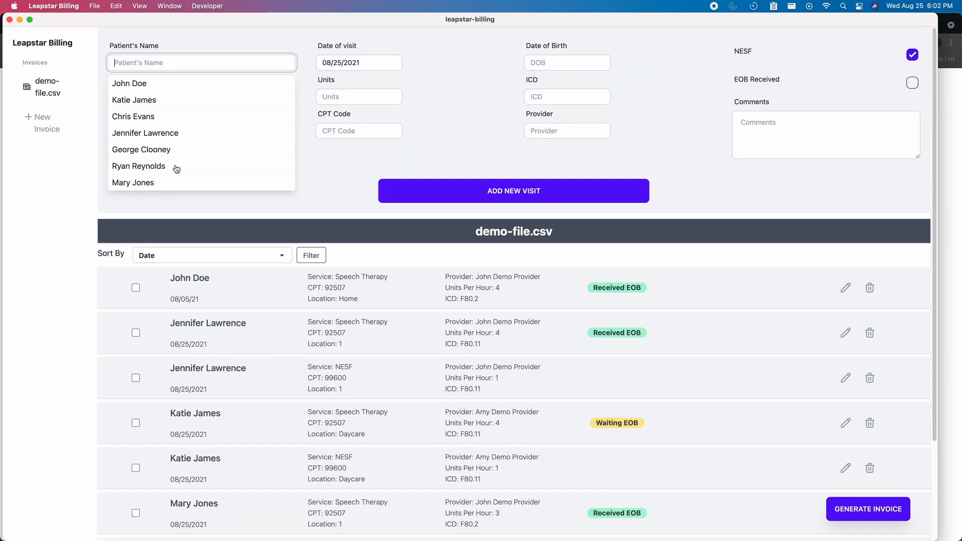
pyautogui.click(175, 165)
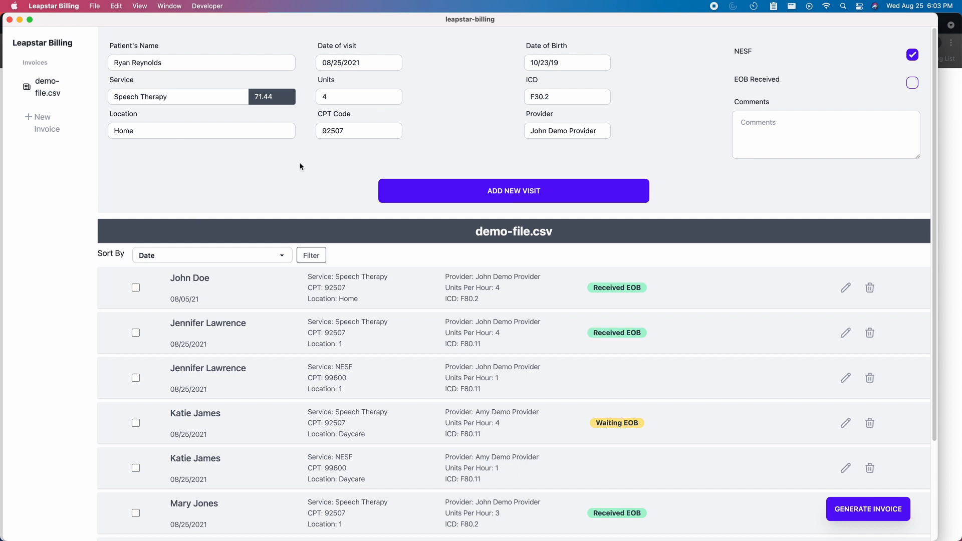
pyautogui.click(835, 87)
pyautogui.click(822, 84)
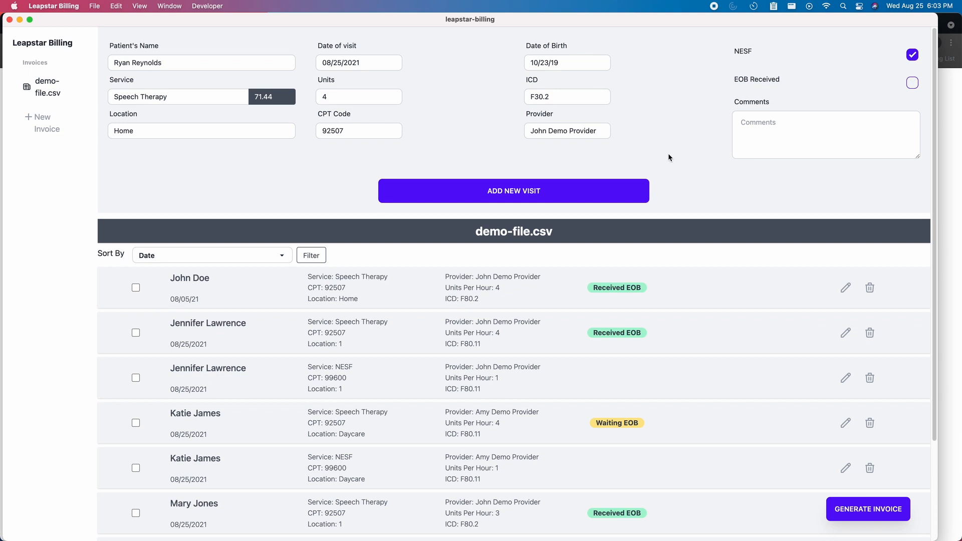
pyautogui.click(594, 191)
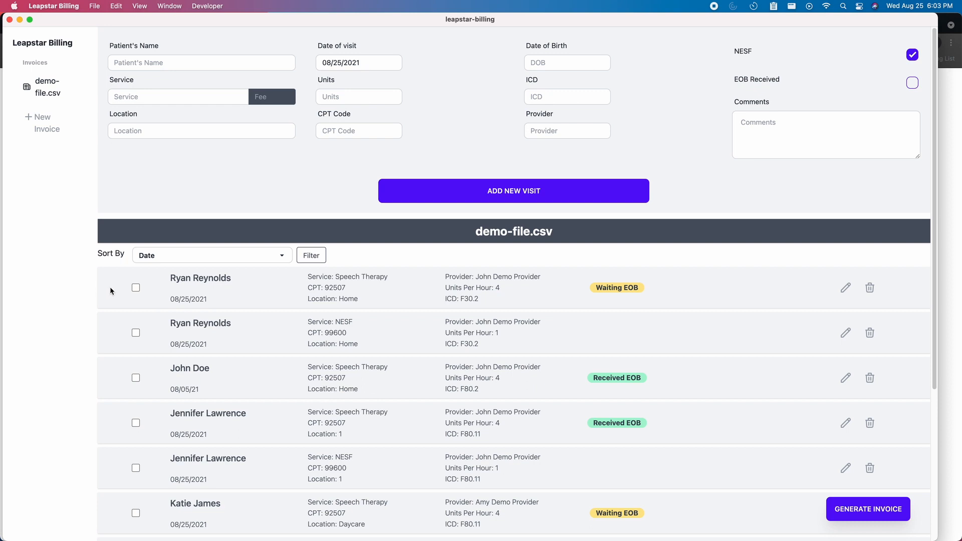
# - Move the two visits marked Waiting EOB into a new file named september and open september.csv
pyautogui.click(136, 288)
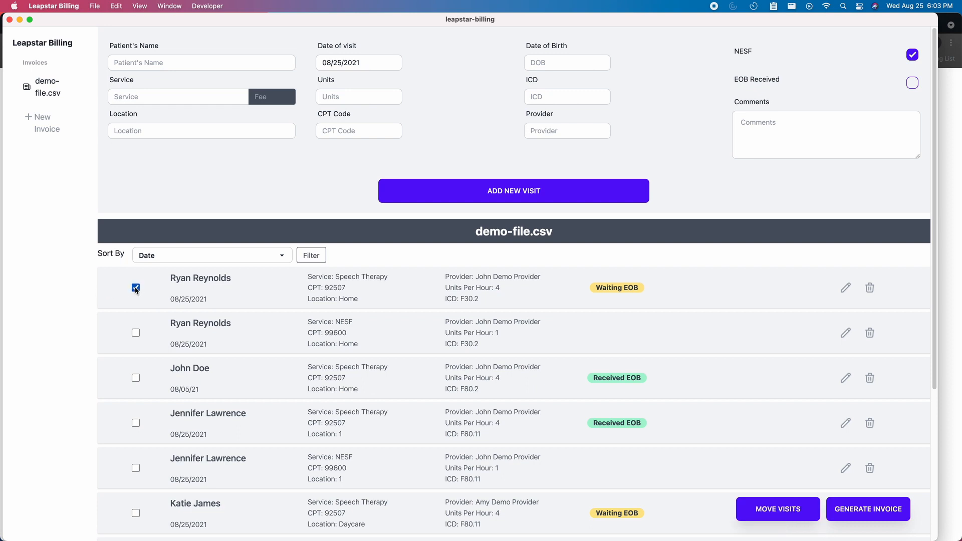
pyautogui.click(136, 513)
pyautogui.click(810, 516)
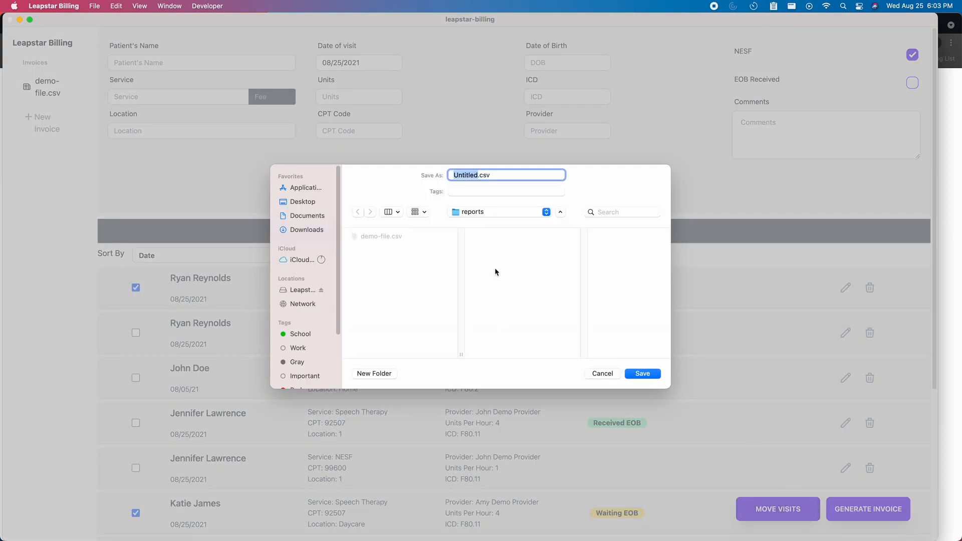
pyautogui.write('september')
pyautogui.click(642, 373)
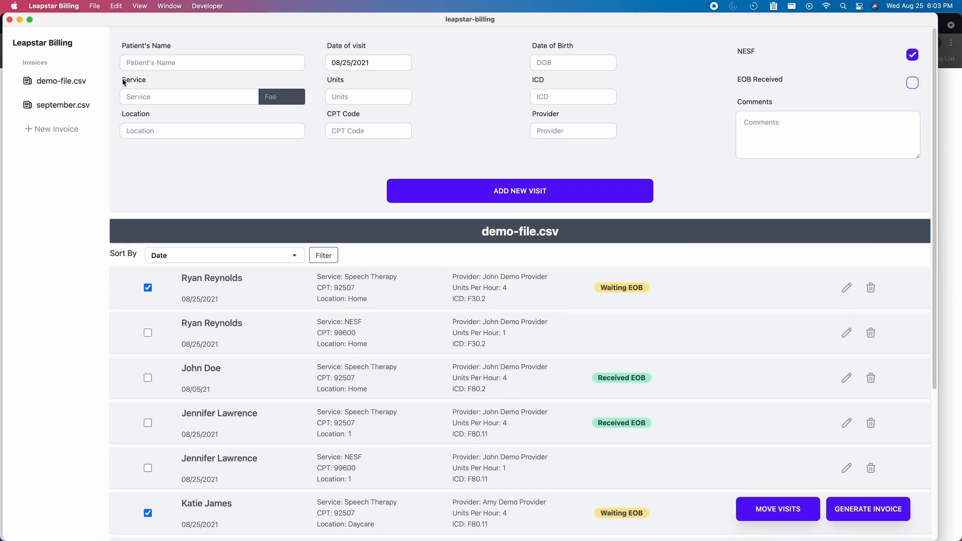
pyautogui.click(80, 106)
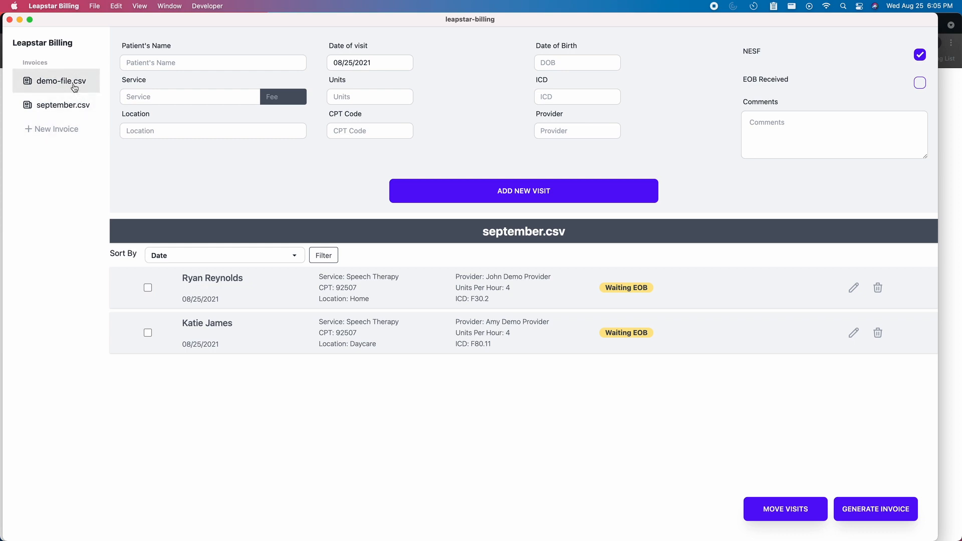
# - Start generating the invoice for demo-file.csv and create a new folder named Invoices inside reports for it
pyautogui.click(74, 88)
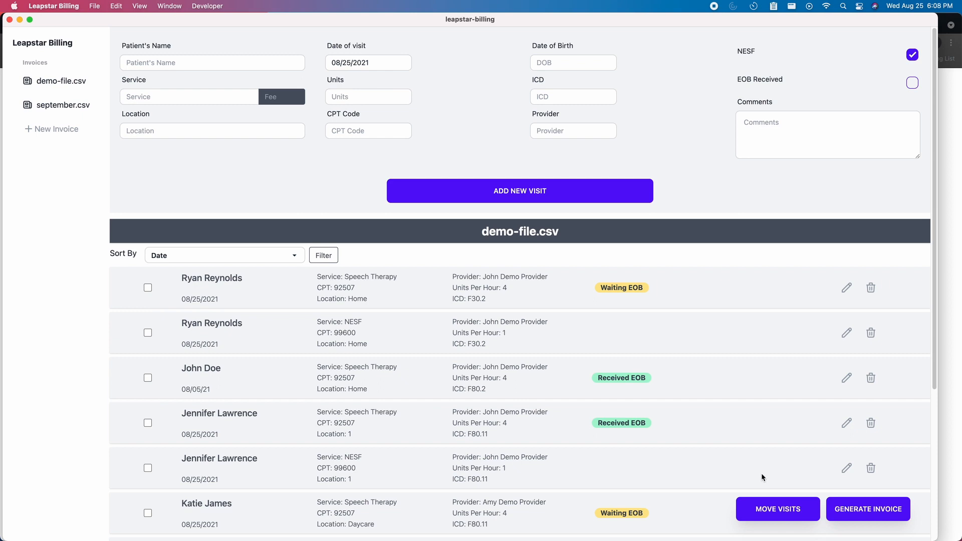
pyautogui.click(868, 509)
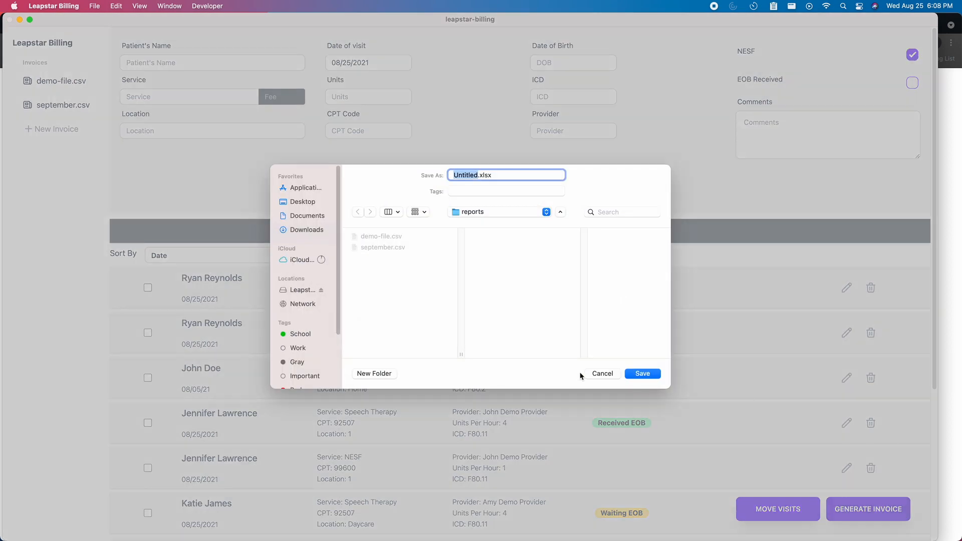
pyautogui.click(372, 375)
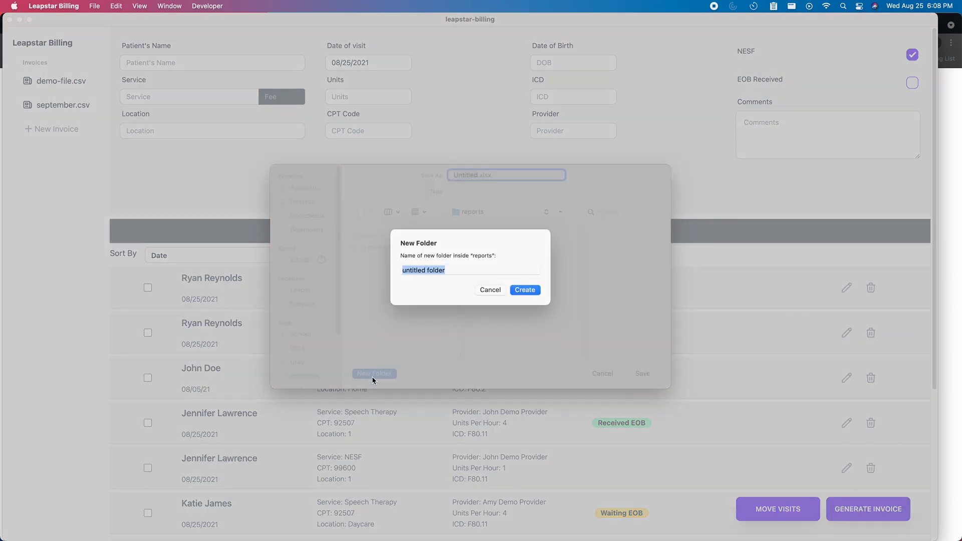
pyautogui.press('BackSpace')
pyautogui.write('inv')
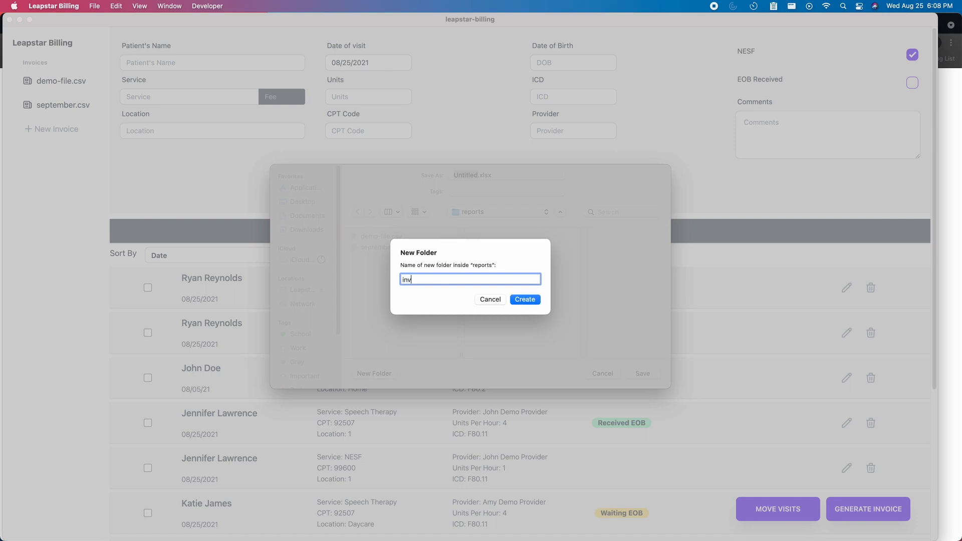
pyautogui.write('oices')
pyautogui.click(516, 300)
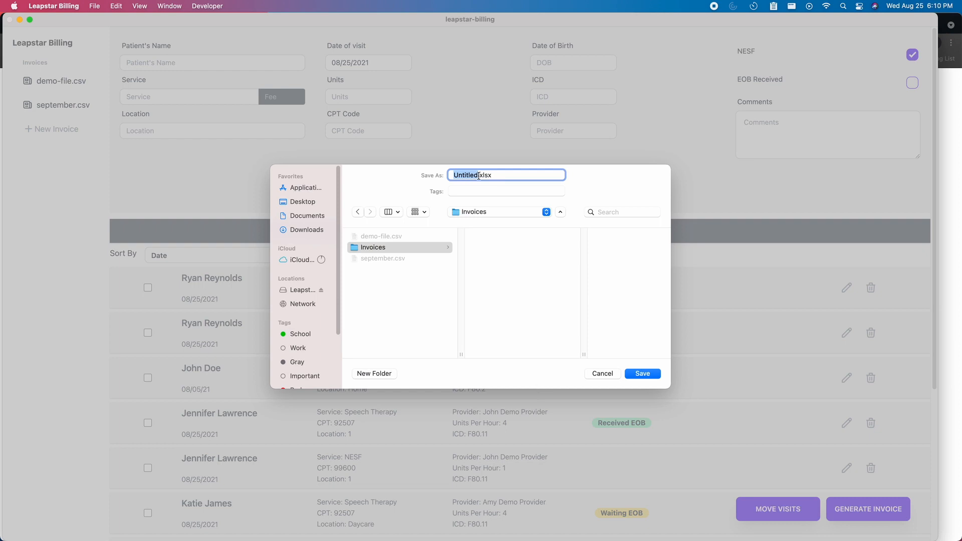
# - Name the generated invoice August and save it in the Invoices folder
pyautogui.click(476, 176)
pyautogui.tripleClick(477, 175)
pyautogui.click(477, 176)
pyautogui.doubleClick(477, 176)
pyautogui.write('August')
pyautogui.click(643, 374)
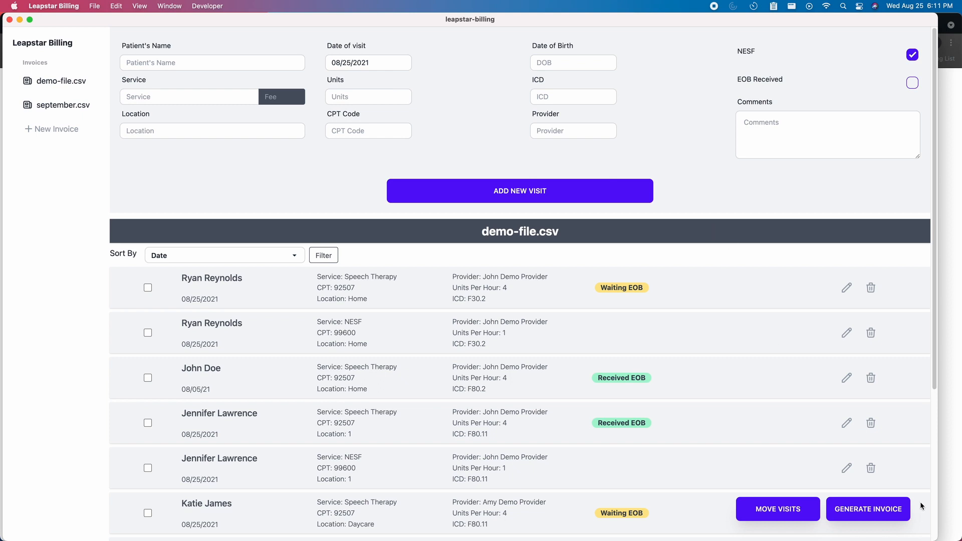
# - Generate the invoice for demo-file.csv again and save it in the Invoices folder in CSV format as August.csv
pyautogui.click(906, 510)
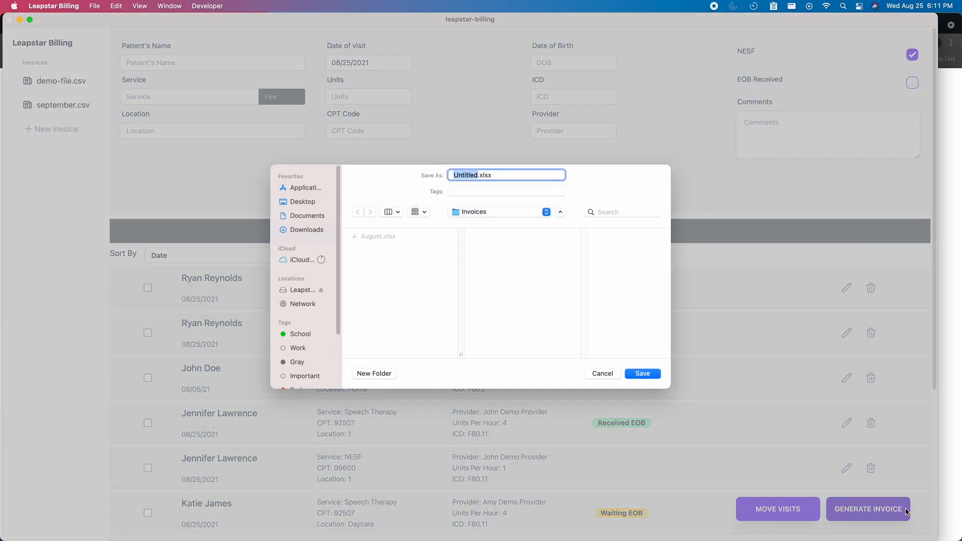
pyautogui.write('August')
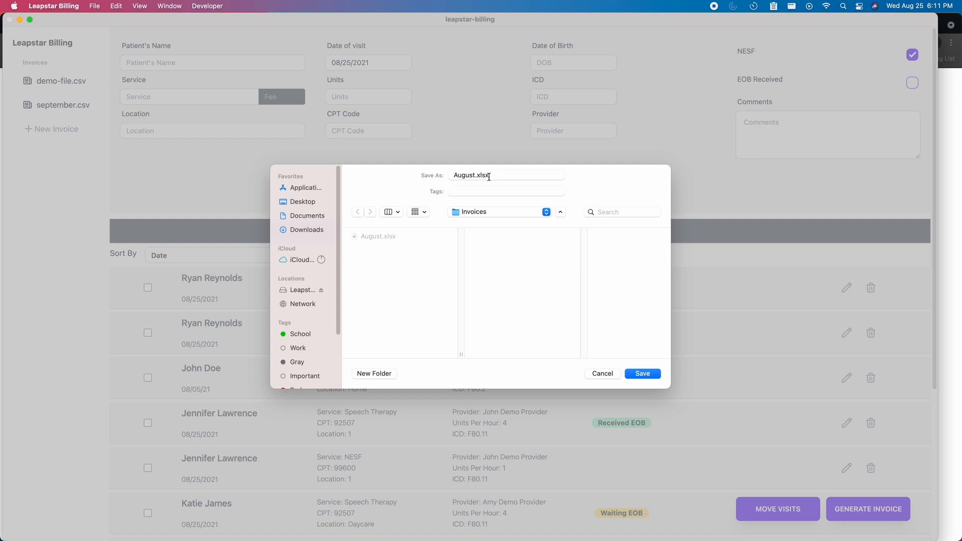
pyautogui.click(489, 176)
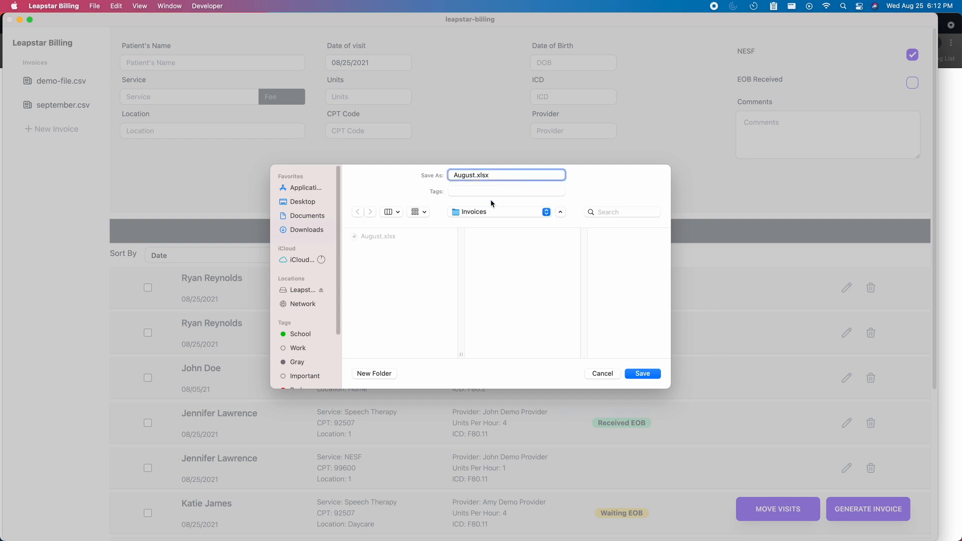
pyautogui.press('BackSpace')
pyautogui.press('BackSpace')
pyautogui.press('BackSpace')
pyautogui.press('BackSpace')
pyautogui.write('csv')
pyautogui.click(658, 377)
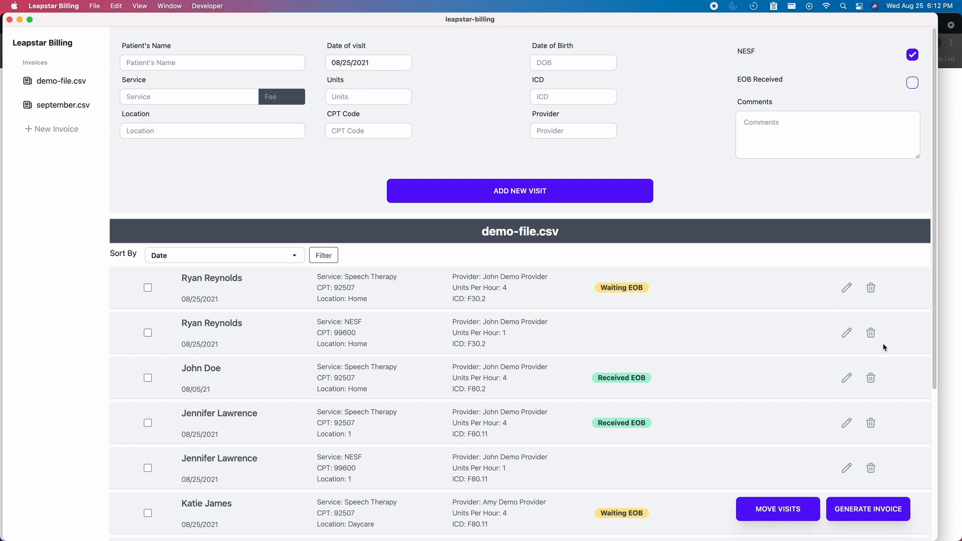
# - Switch to Finder, open August.csv from the Invoices folder inside the Desktop's reports folder, and view the spreadsheet full screen in Numbers
pyautogui.press('super+Tab')
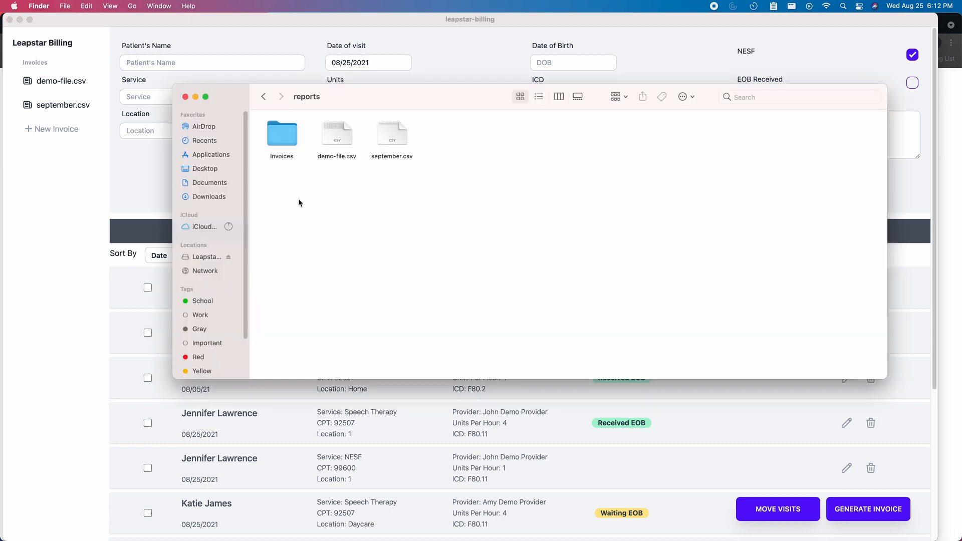
pyautogui.click(205, 168)
pyautogui.click(339, 169)
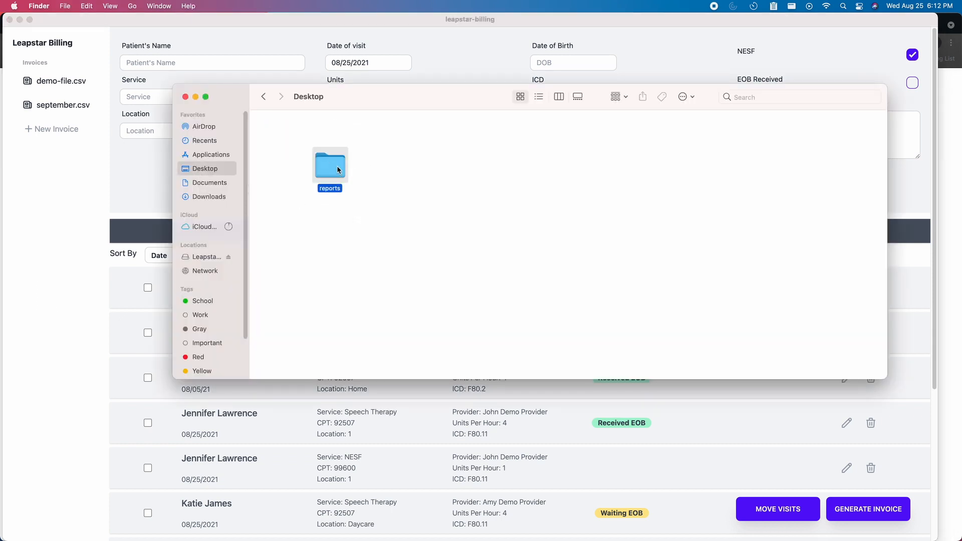
pyautogui.doubleClick(339, 170)
pyautogui.click(283, 131)
pyautogui.doubleClick(283, 132)
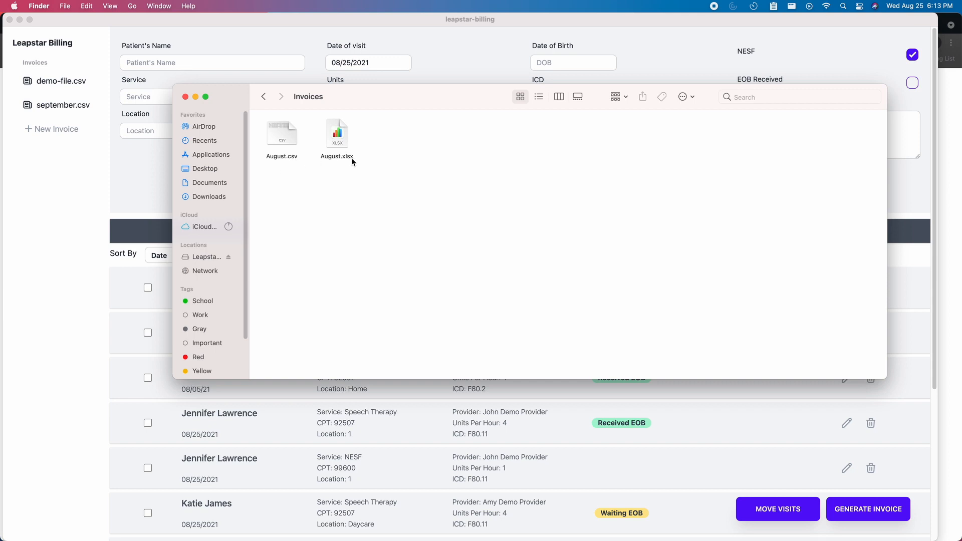
pyautogui.doubleClick(291, 137)
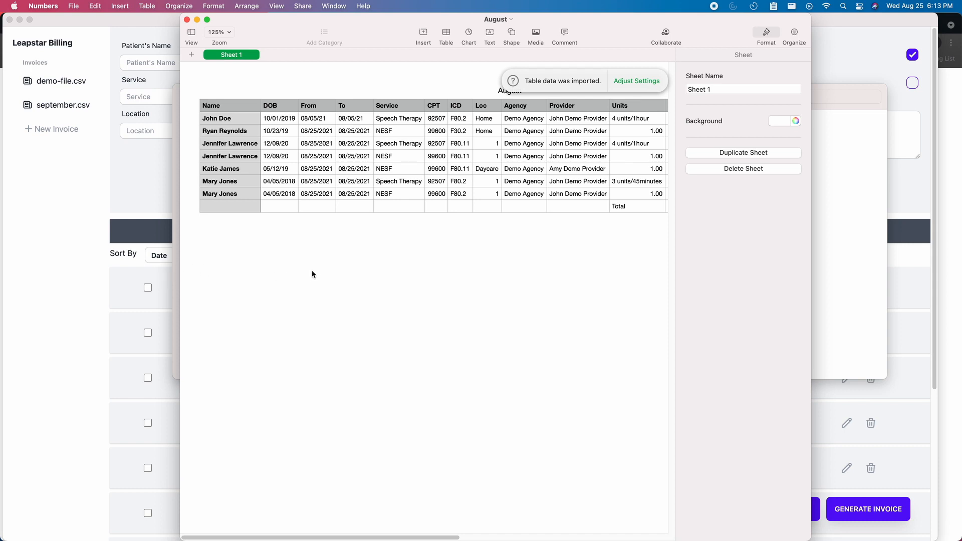
pyautogui.hotkey('ctrl', 'alt', 'Return')
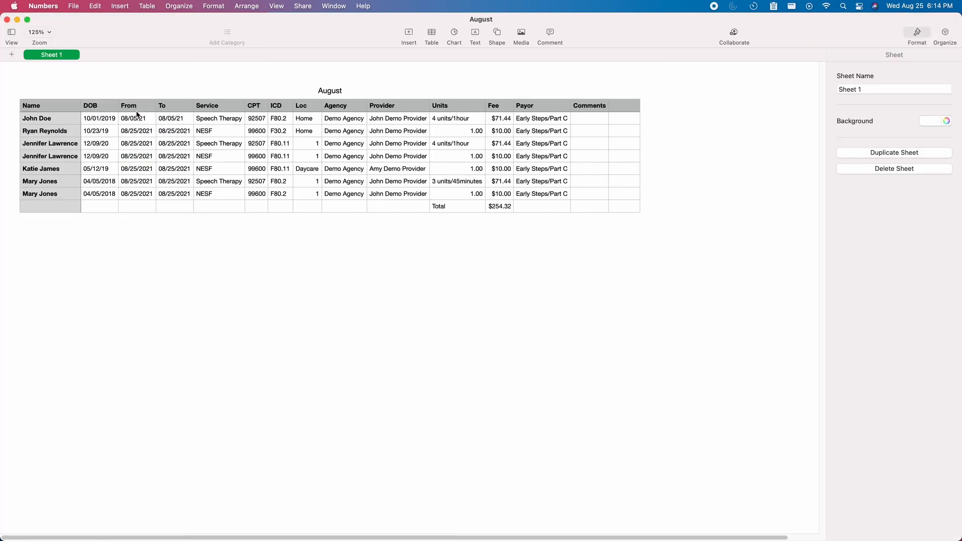